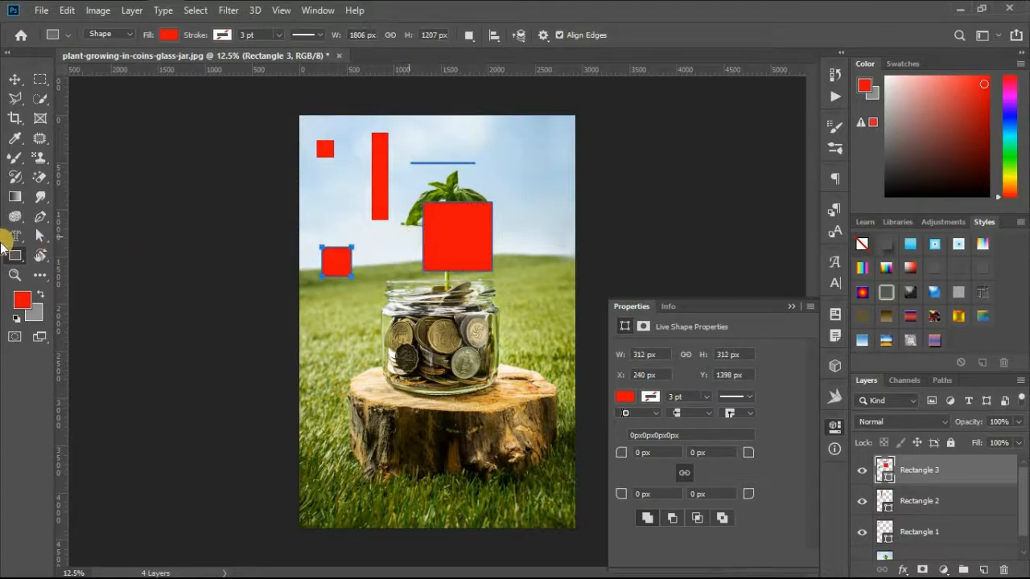
Draw a rounded rectangle about 767 px square over the jar's left edge and set all its corner radii to 60 px
{"action": "left_click_drag", "start_coordinate": [15, 253], "coordinate": [426, 346]}
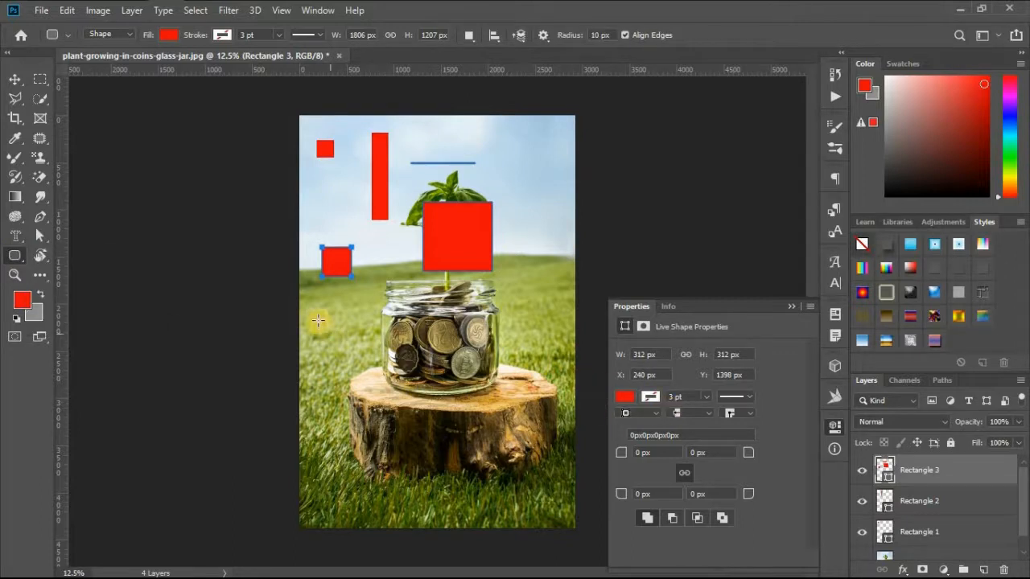
{"action": "left_click_drag", "start_coordinate": [317, 320], "coordinate": [391, 392]}
{"action": "left_click", "coordinate": [649, 493]}
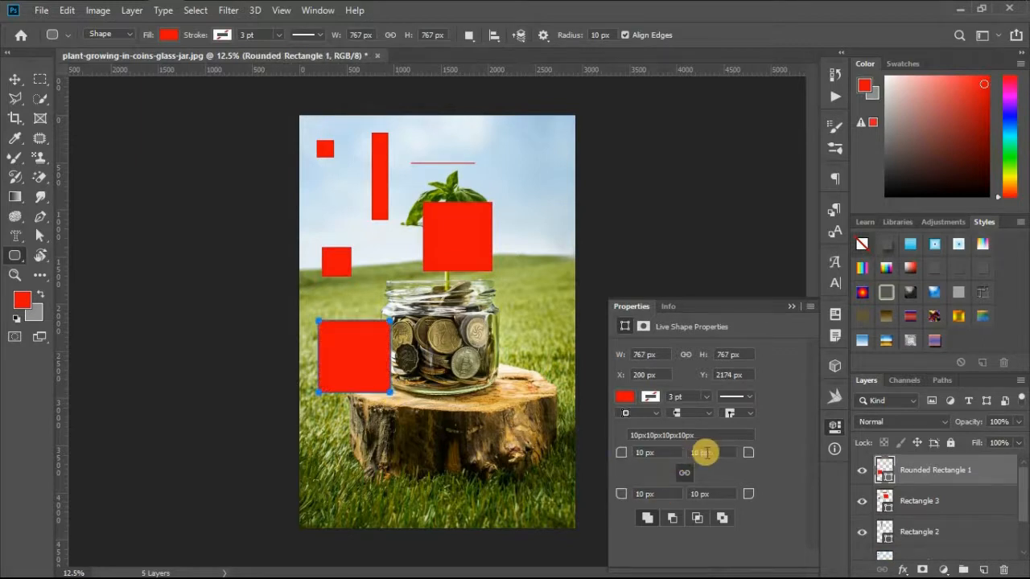
{"action": "left_click", "coordinate": [717, 451]}
{"action": "left_click", "coordinate": [636, 450]}
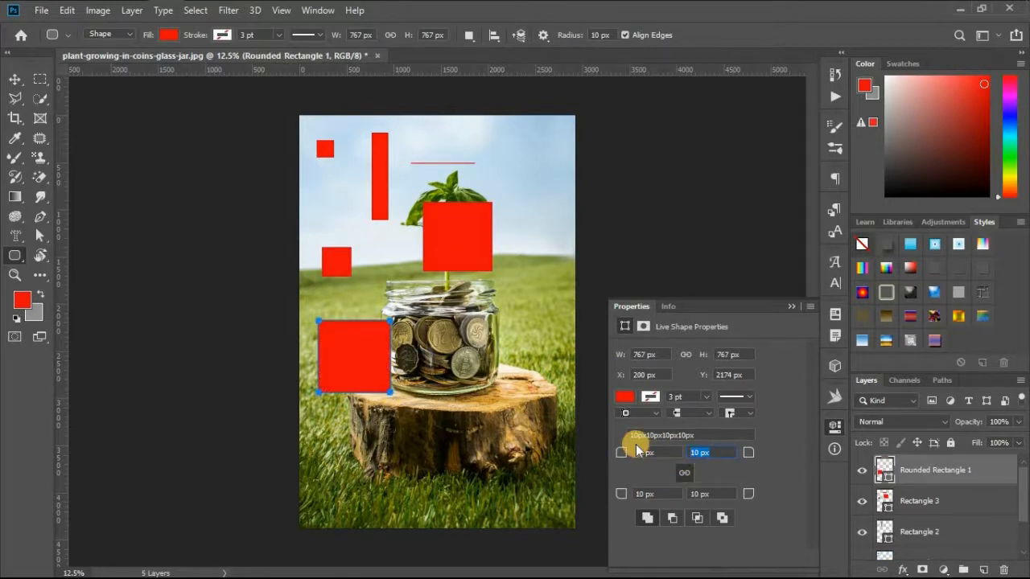
{"action": "type", "text": "60"}
Give the rounded rectangle's upper-right corner a different radius, ending with 100 px there and 90 px on the other three corners
{"action": "left_click", "coordinate": [689, 480]}
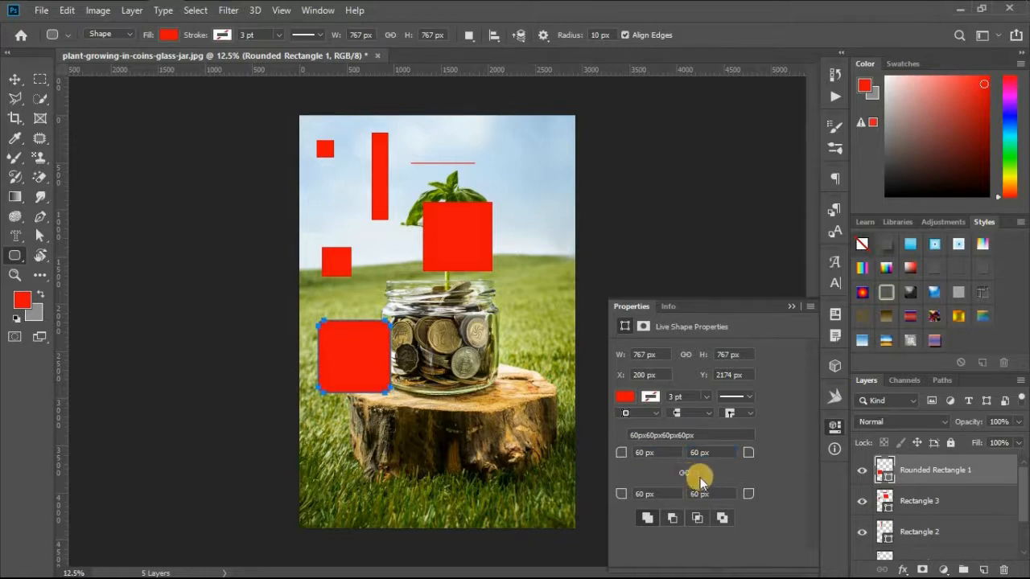
{"action": "left_click", "coordinate": [625, 451]}
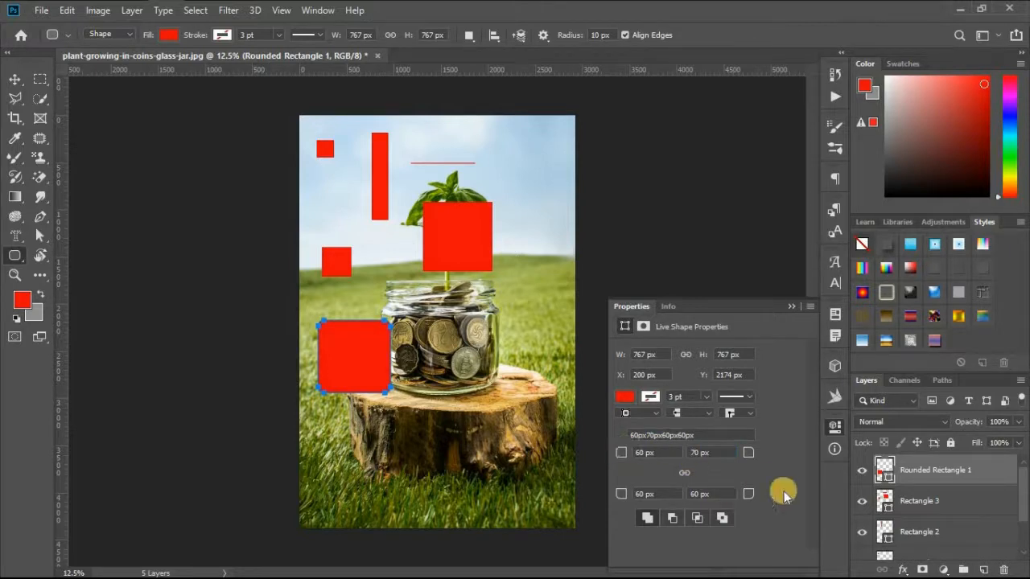
{"action": "left_click", "coordinate": [744, 477]}
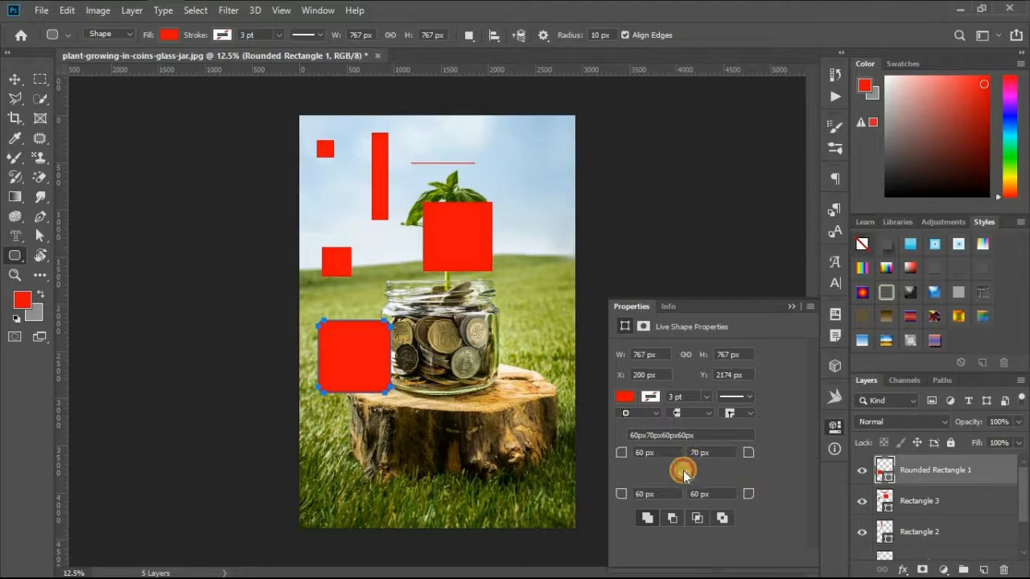
{"action": "left_click", "coordinate": [727, 451]}
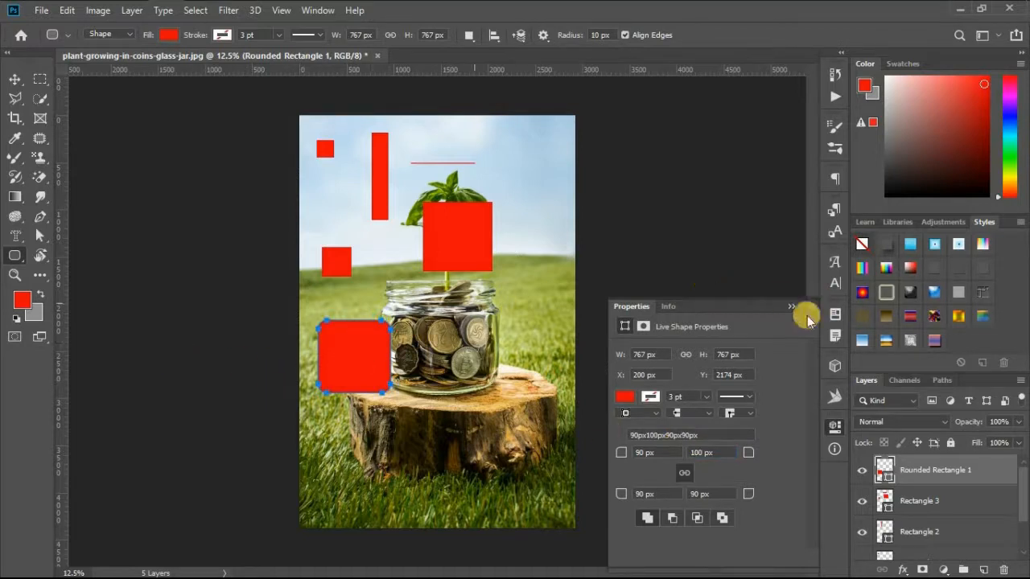
Give the rounded rectangle a near-white stroke picked from the recently used colors
{"action": "left_click", "coordinate": [627, 397]}
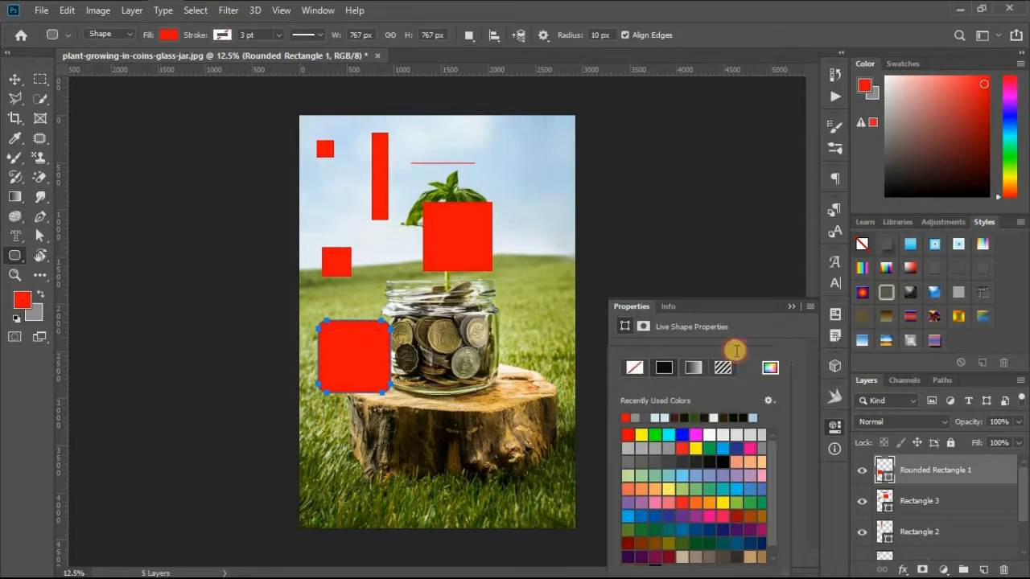
{"action": "left_click", "coordinate": [613, 384]}
{"action": "left_click", "coordinate": [649, 398]}
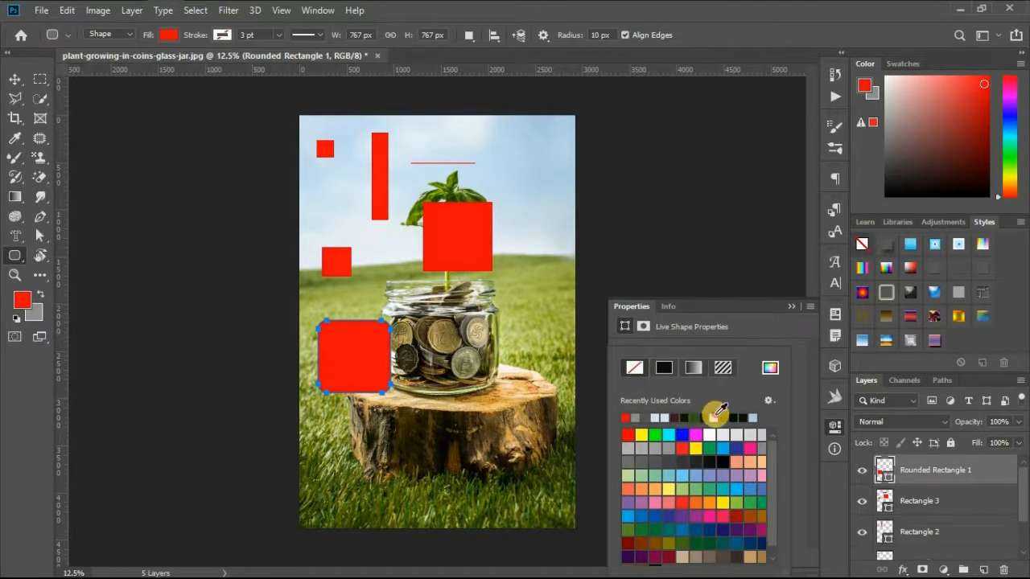
{"action": "left_click", "coordinate": [760, 345]}
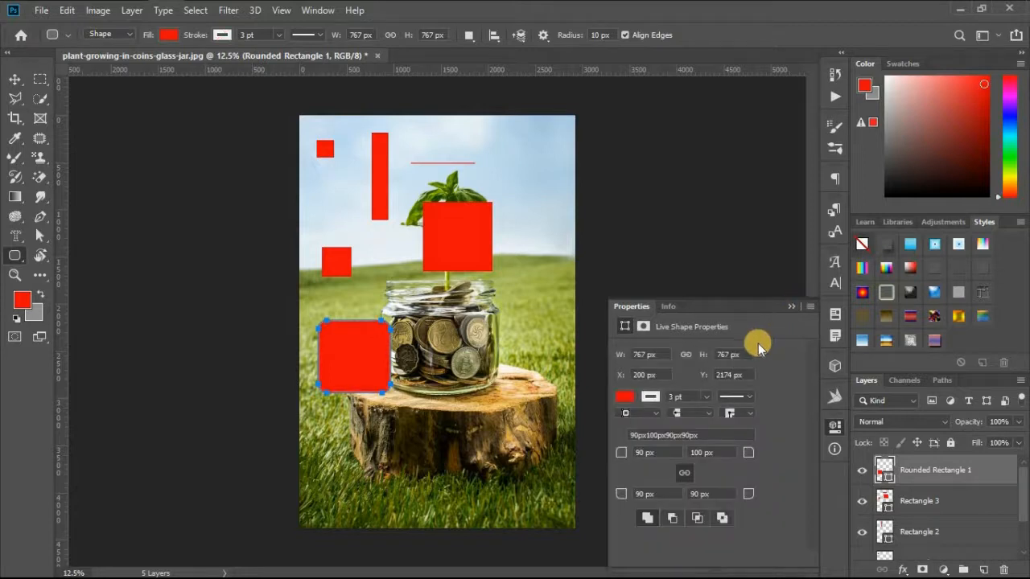
Examine the rounded rectangle's line style, cap and stroke alignment options without changing them, and collapse its properties
{"action": "left_click", "coordinate": [730, 398]}
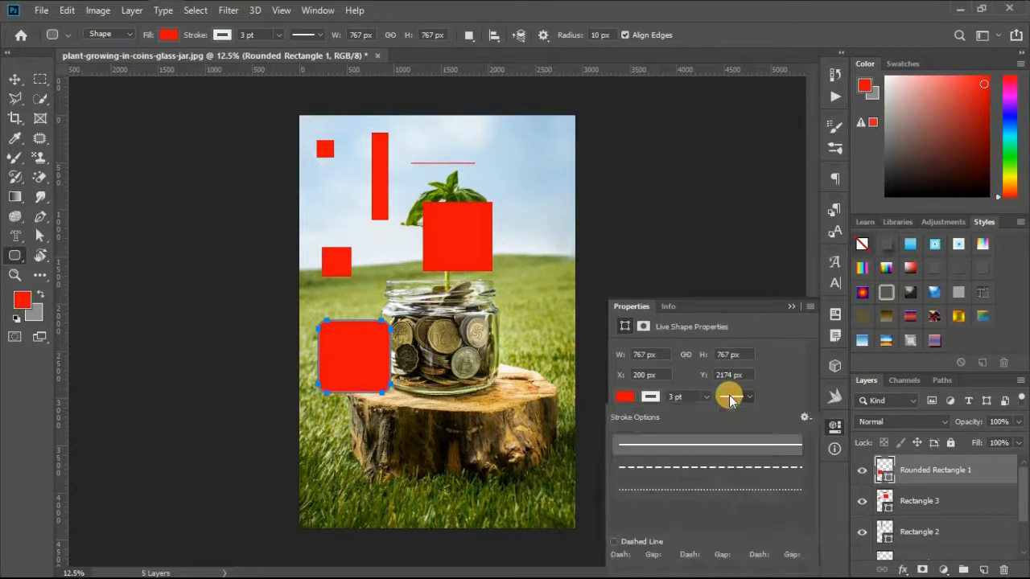
{"action": "left_click", "coordinate": [731, 398]}
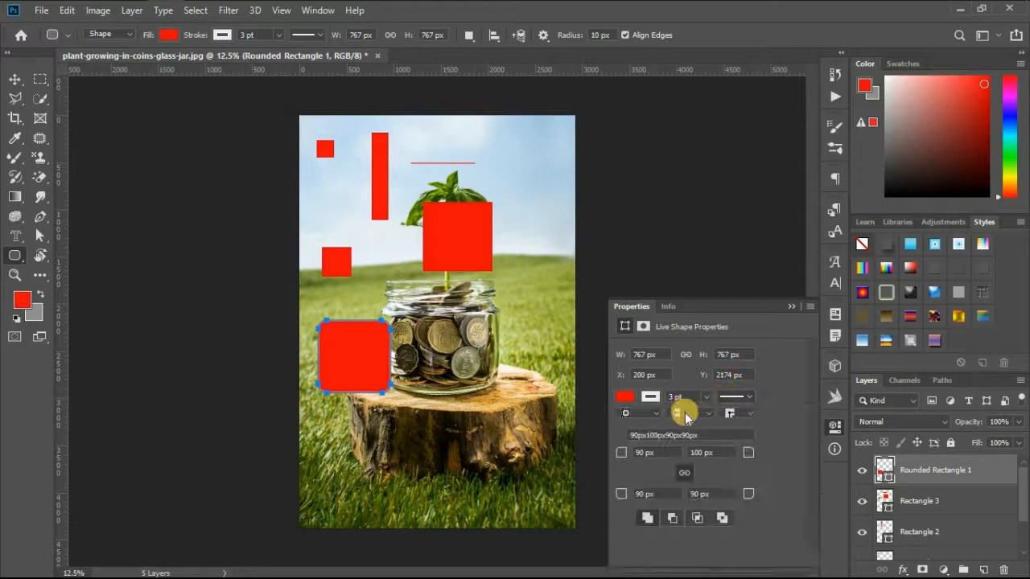
{"action": "left_click", "coordinate": [685, 416]}
{"action": "left_click", "coordinate": [684, 415]}
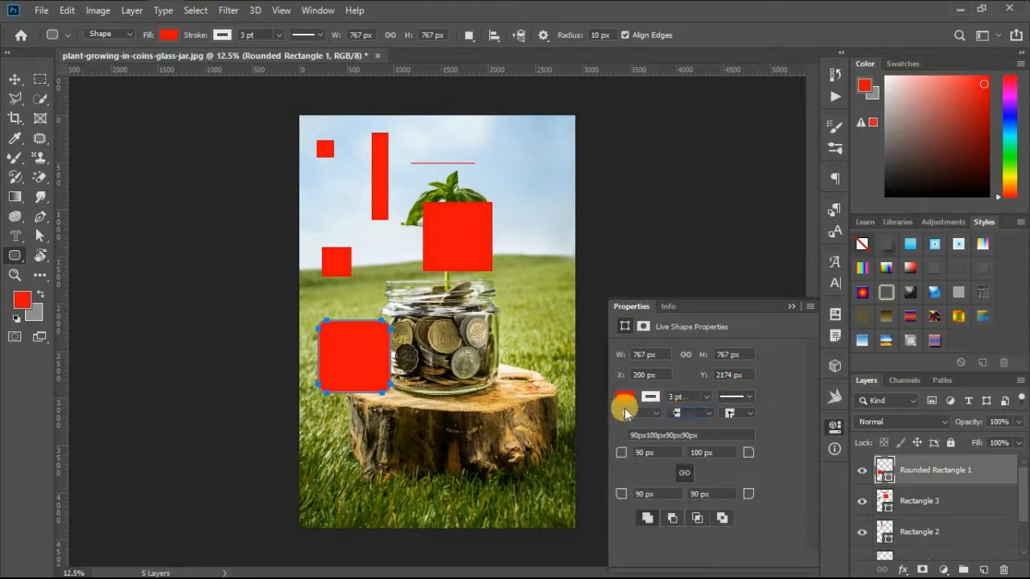
{"action": "left_click", "coordinate": [624, 412]}
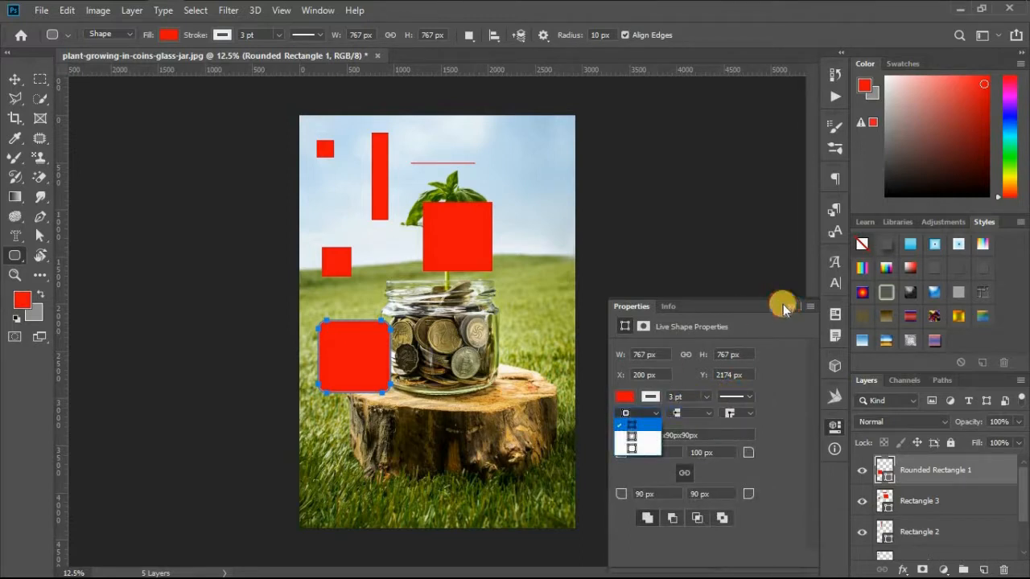
{"action": "left_click", "coordinate": [730, 314]}
{"action": "left_click", "coordinate": [790, 307]}
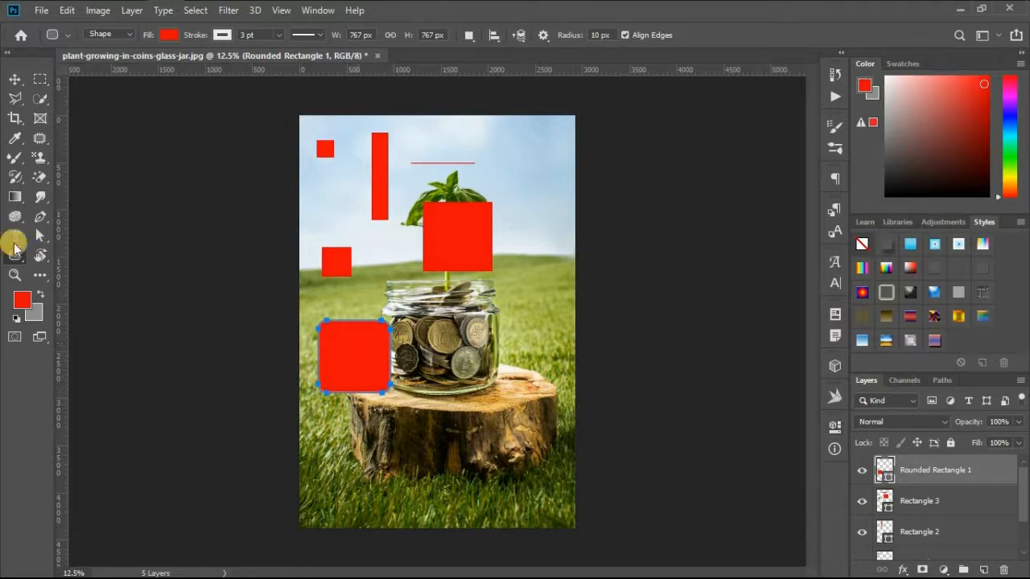
Use the Ellipse tool to draw a tall ellipse in the upper-right sky and a circle about 887 px across over the jar
{"action": "right_click", "coordinate": [16, 256]}
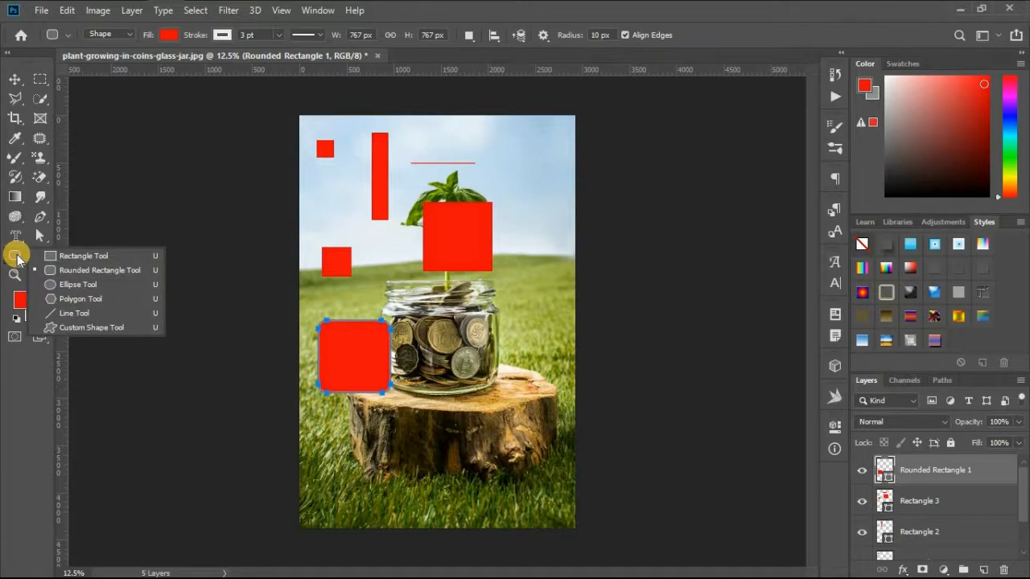
{"action": "left_click", "coordinate": [81, 286]}
{"action": "left_click_drag", "start_coordinate": [500, 286], "coordinate": [508, 283]}
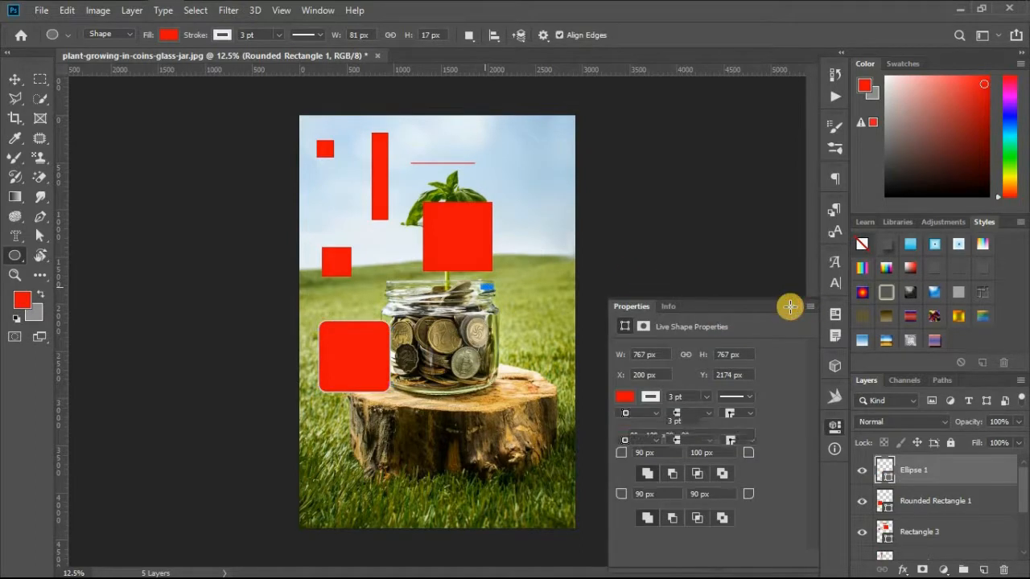
{"action": "left_click", "coordinate": [791, 307]}
{"action": "left_click_drag", "start_coordinate": [503, 143], "coordinate": [547, 220]}
{"action": "left_click_drag", "start_coordinate": [434, 309], "coordinate": [519, 413]}
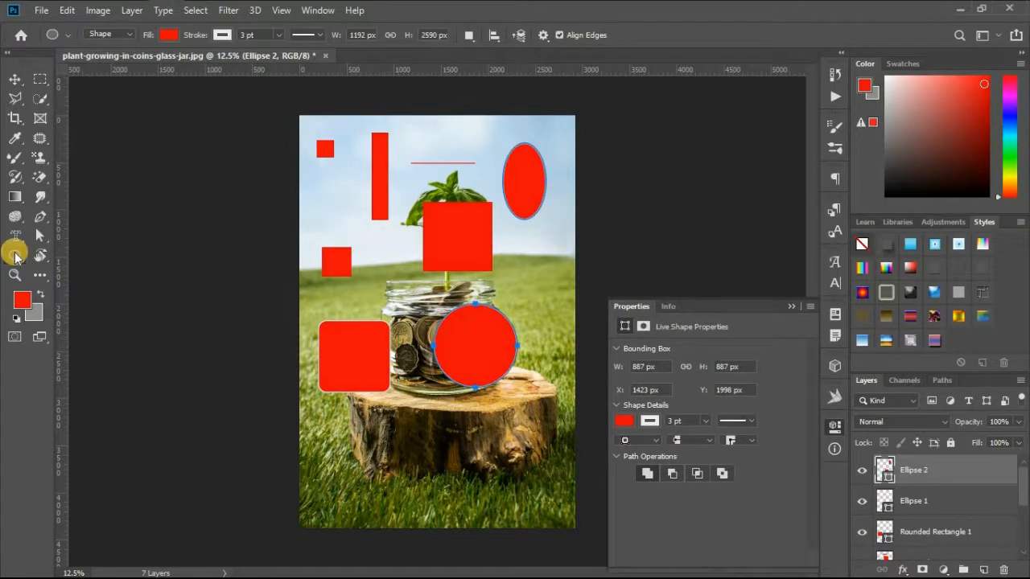
Draw a nine-sided polygon about 1032 px wide overlapping the photo's lower-left edge and a small five-sided polygon on the tree stump
{"action": "left_click_drag", "start_coordinate": [15, 256], "coordinate": [83, 302]}
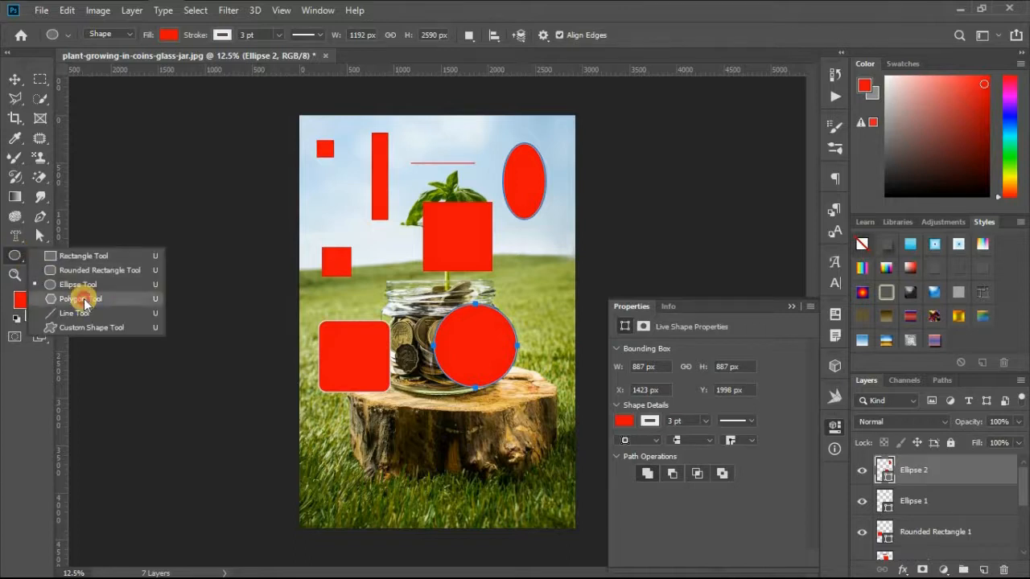
{"action": "left_click", "coordinate": [360, 382]}
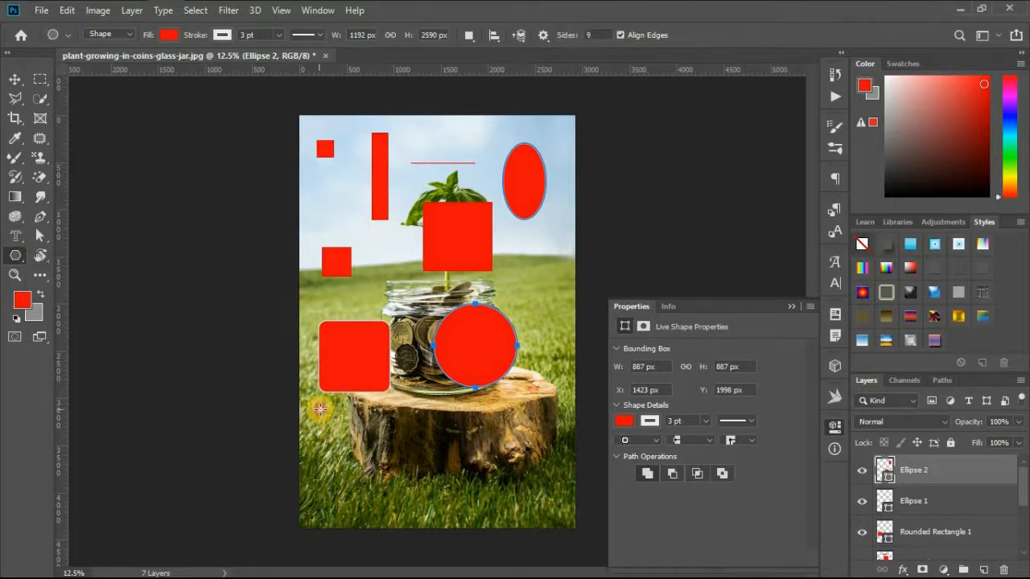
{"action": "left_click_drag", "start_coordinate": [320, 409], "coordinate": [346, 441]}
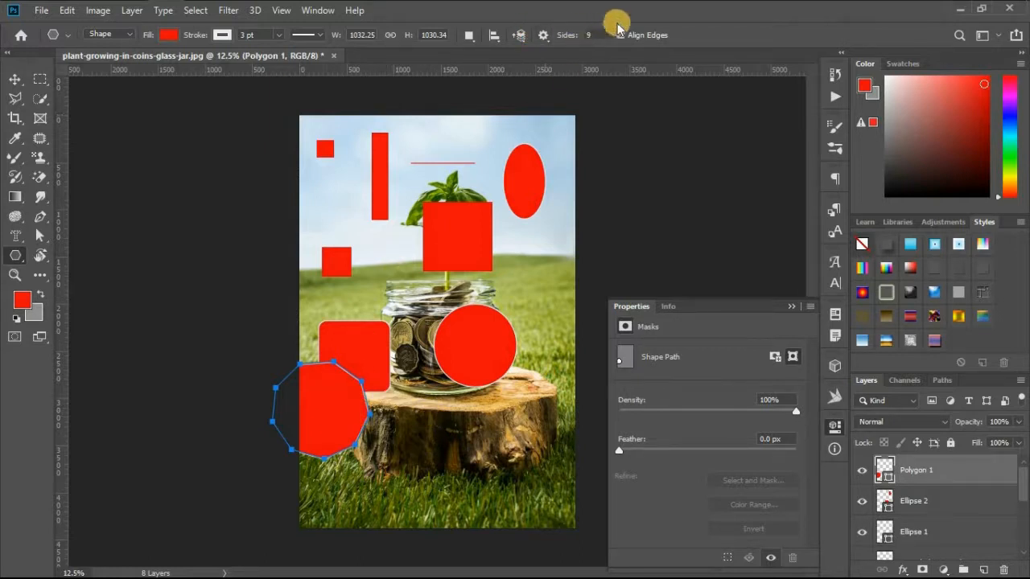
{"action": "left_click", "coordinate": [593, 35]}
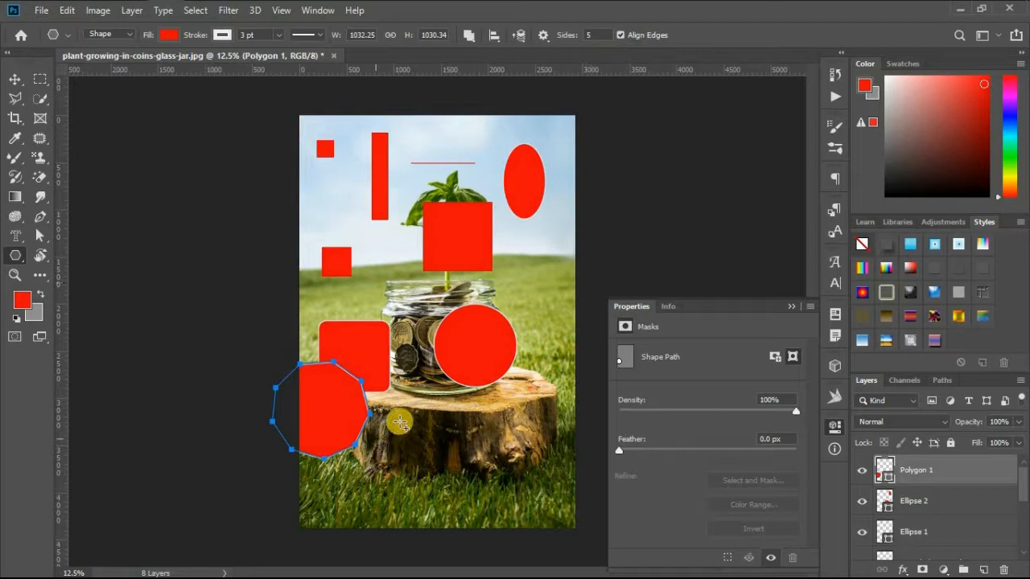
{"action": "left_click_drag", "start_coordinate": [400, 425], "coordinate": [415, 439]}
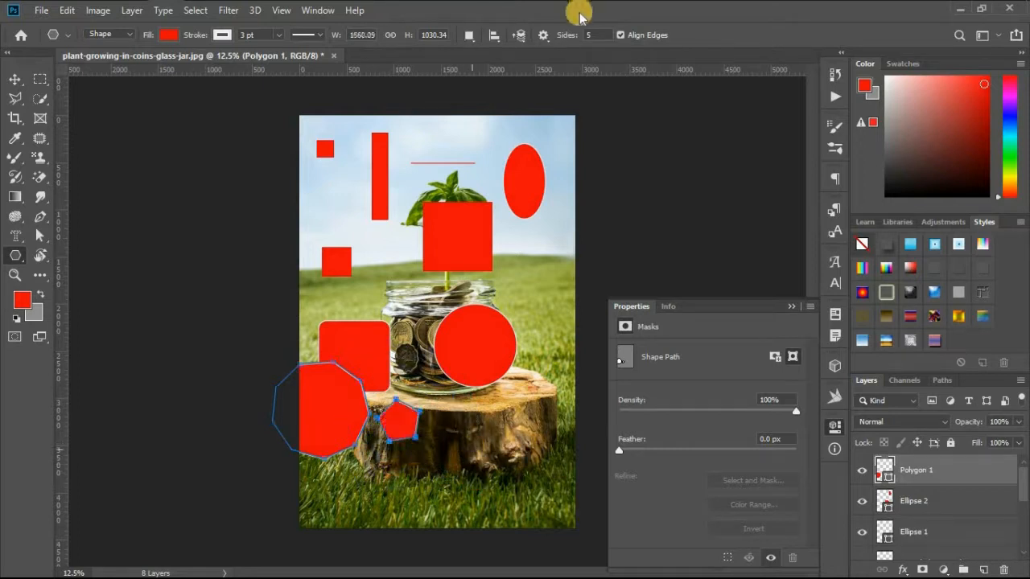
Set the polygon sides to 12 and draw a twelve-sided polygon below the tall ellipse
{"action": "left_click", "coordinate": [590, 34]}
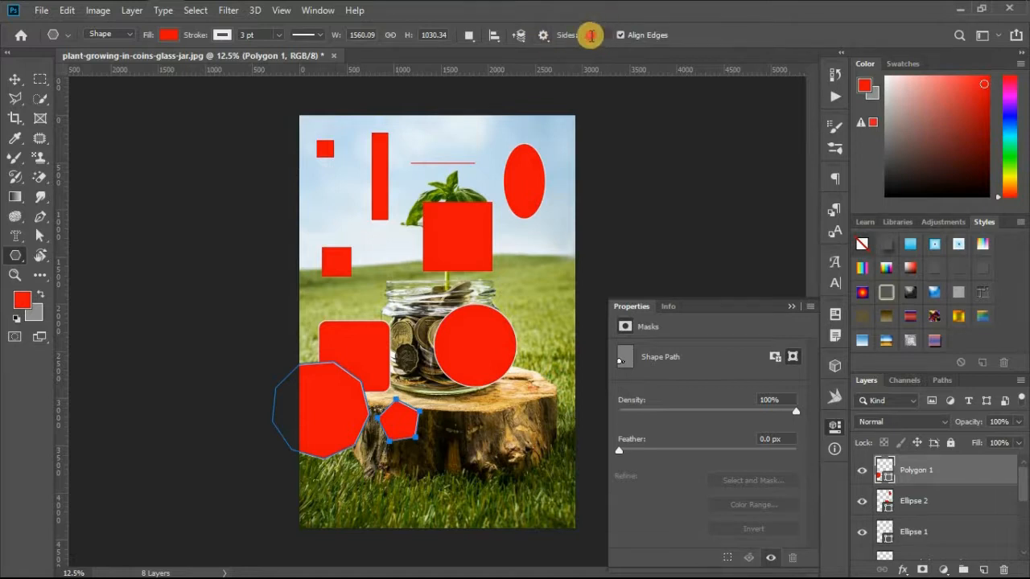
{"action": "type", "text": "12"}
{"action": "key", "text": "Return"}
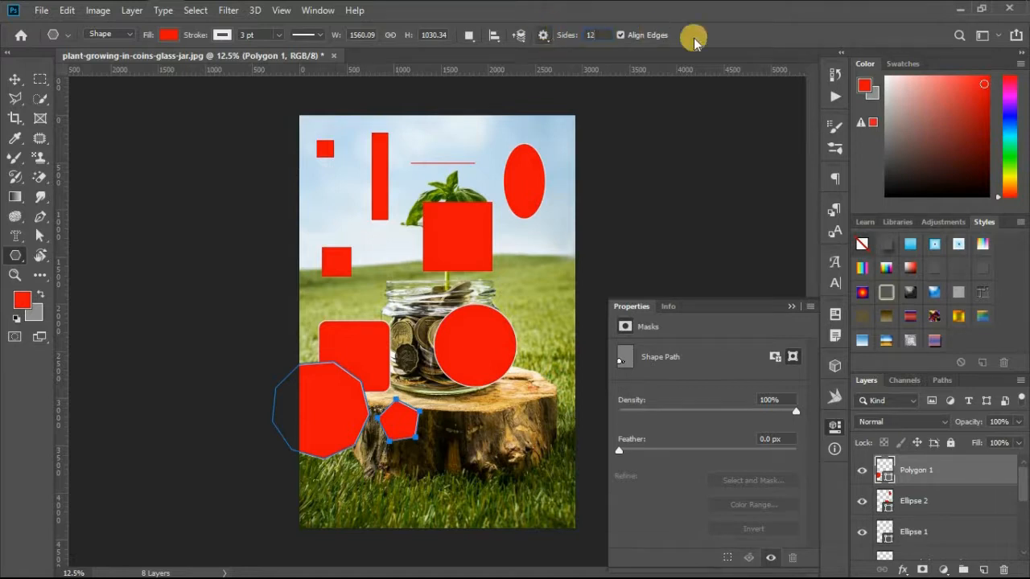
{"action": "left_click_drag", "start_coordinate": [531, 257], "coordinate": [521, 293]}
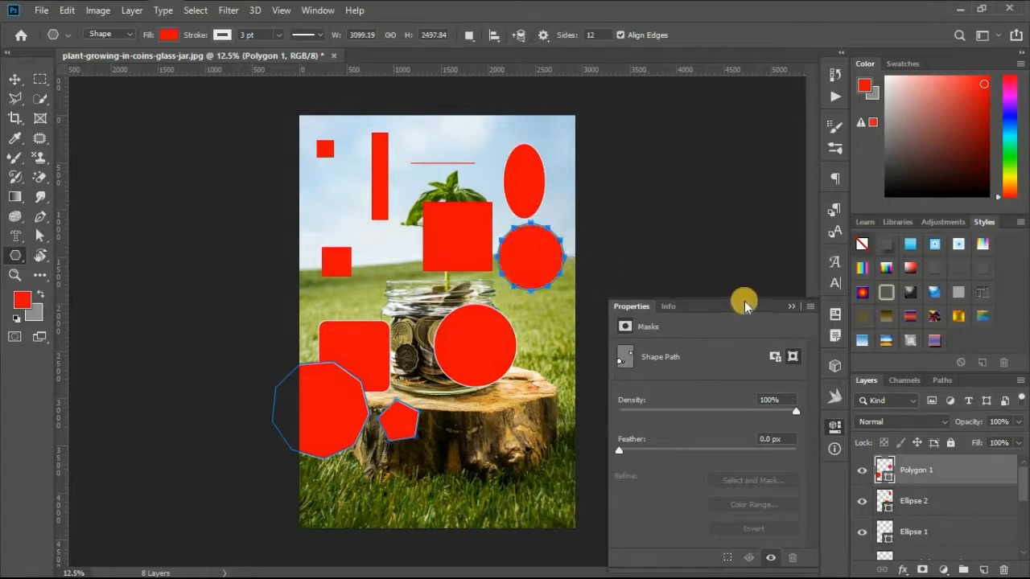
Use the Line tool to draw a vertical line about 1910 px long near the photo's right edge, crossing the stump's side
{"action": "right_click", "coordinate": [16, 257]}
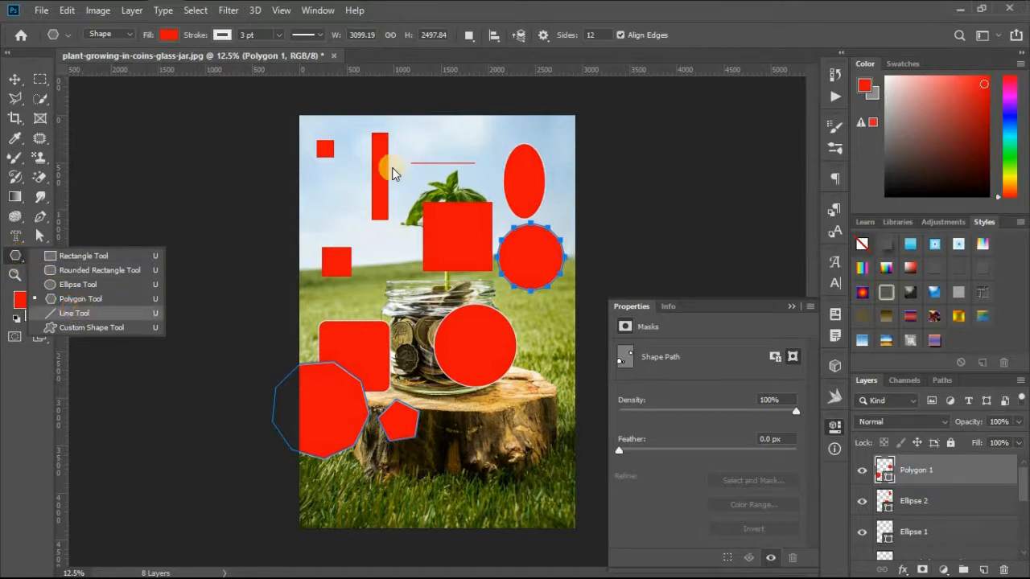
{"action": "left_click", "coordinate": [74, 313]}
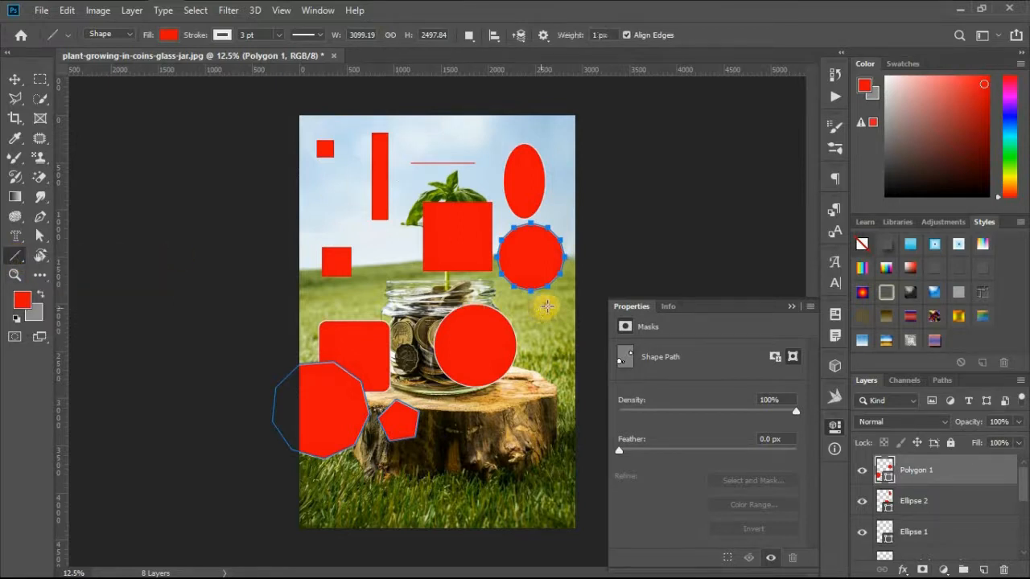
{"action": "left_click_drag", "start_coordinate": [549, 306], "coordinate": [550, 485]}
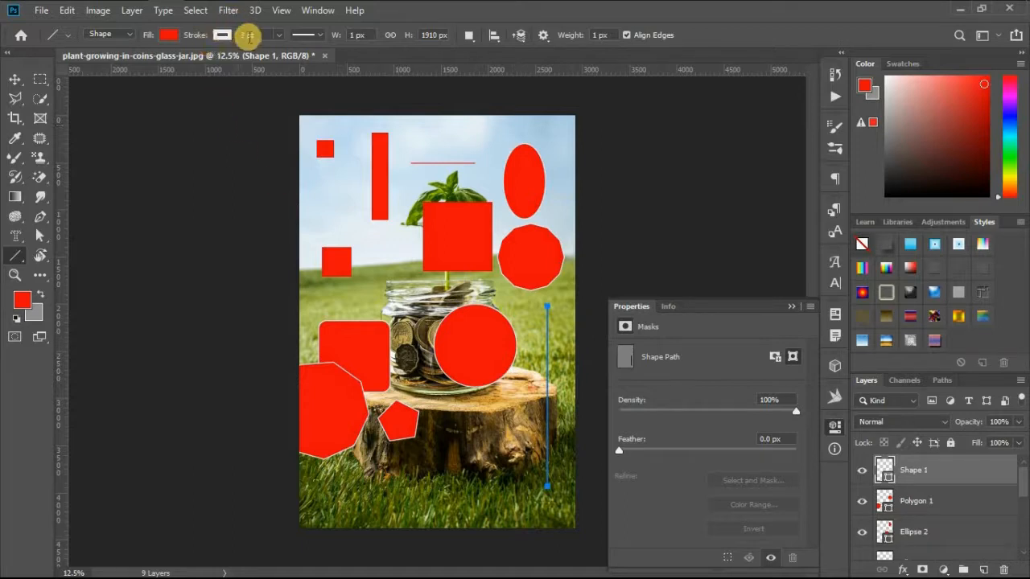
Set the vertical line's stroke width to 18.84 pt and its fill to none
{"action": "left_click", "coordinate": [280, 36]}
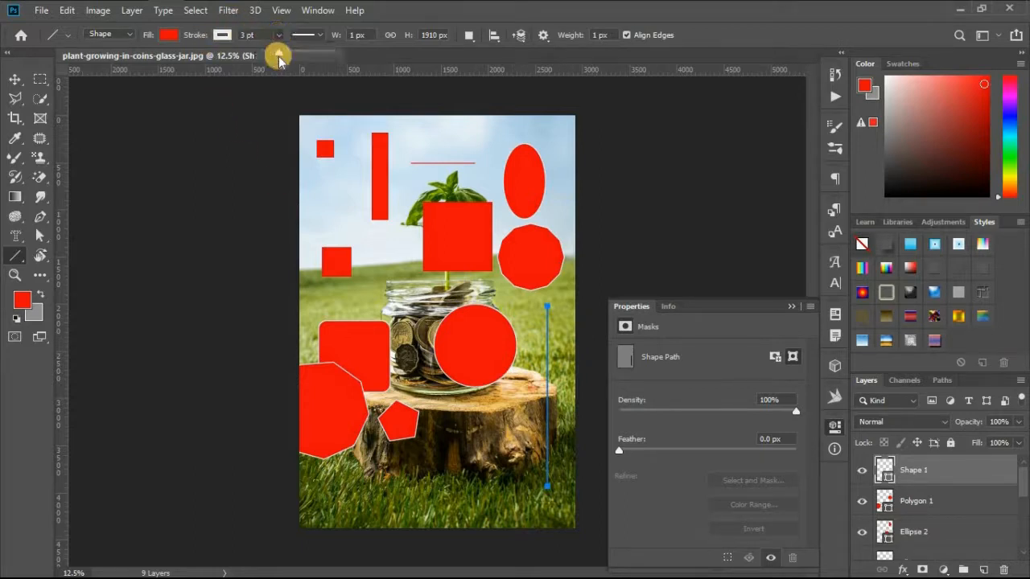
{"action": "mouse_move", "coordinate": [279, 51]}
{"action": "left_mouse_down"}
{"action": "mouse_move", "coordinate": [307, 55]}
{"action": "mouse_move", "coordinate": [256, 51]}
{"action": "left_mouse_up"}
{"action": "left_click", "coordinate": [165, 35]}
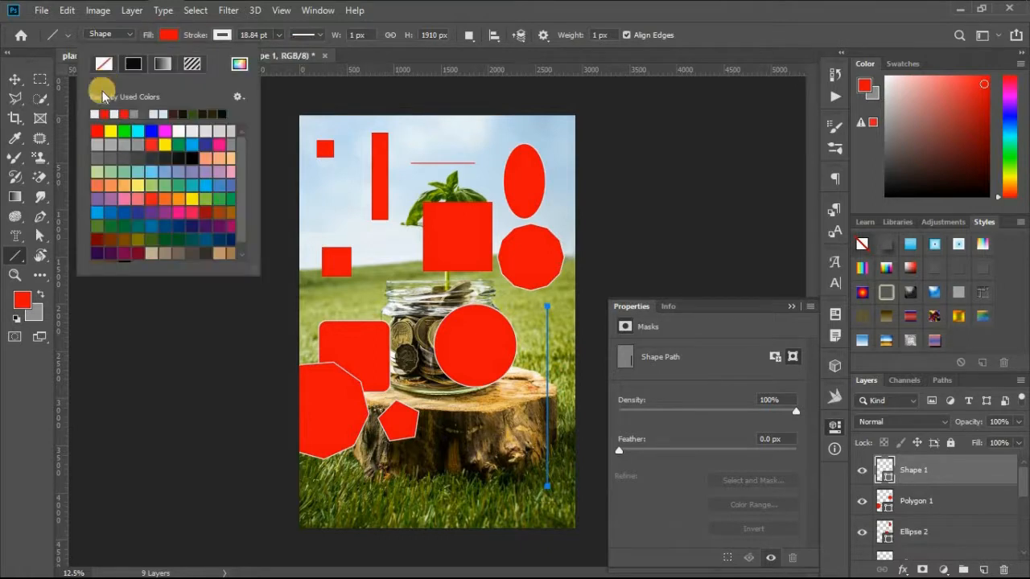
{"action": "left_click", "coordinate": [103, 67]}
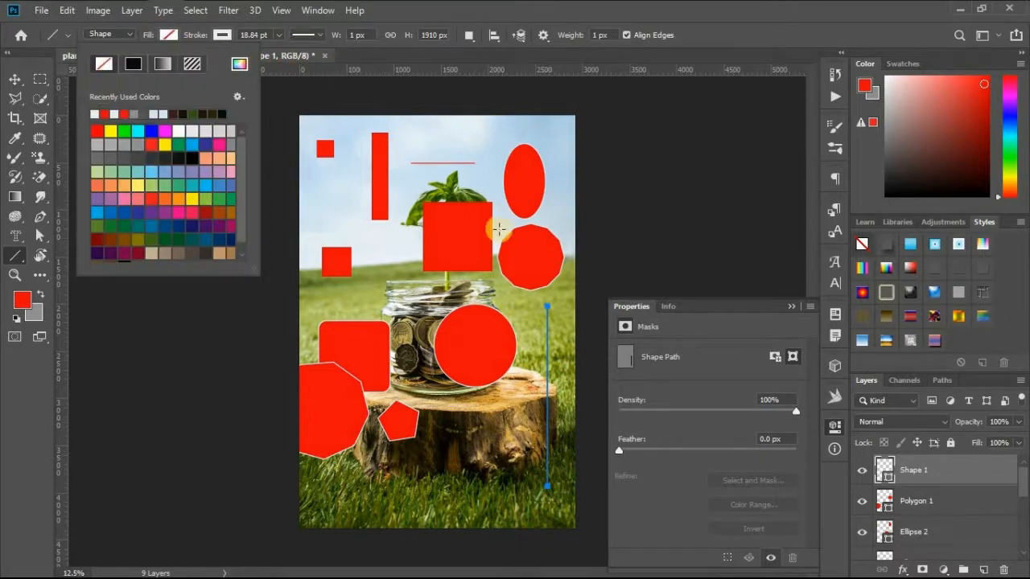
{"action": "left_click", "coordinate": [616, 368]}
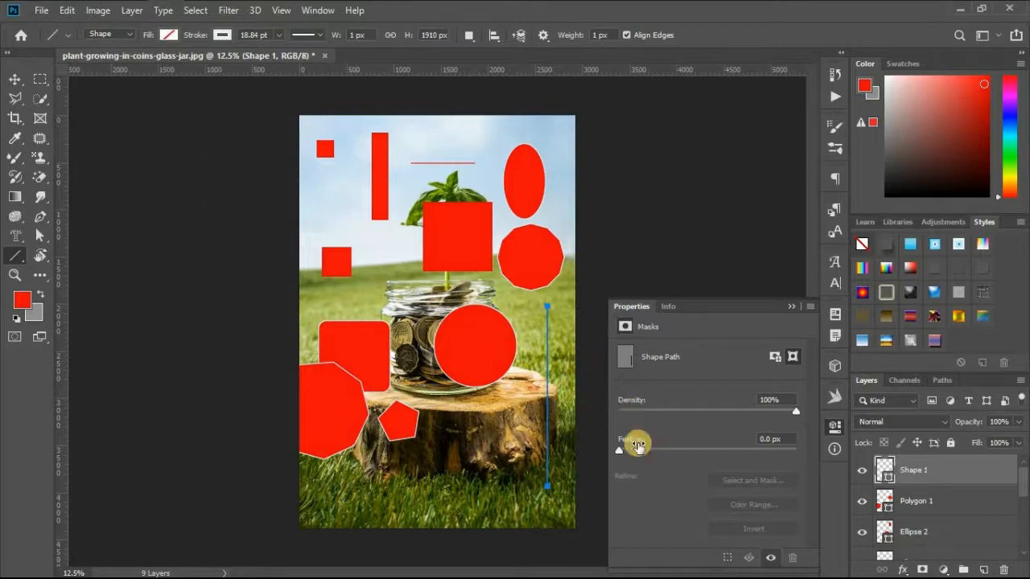
Draw a diagonal line across the grass below the stump, about 856 px wide and 440 px high
{"action": "left_click", "coordinate": [789, 305]}
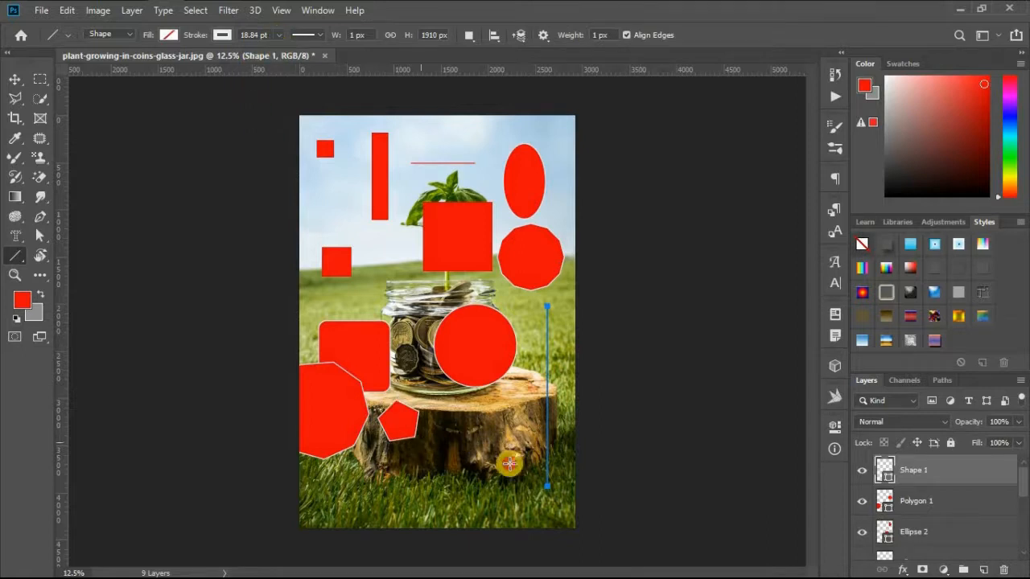
{"action": "left_click_drag", "start_coordinate": [483, 464], "coordinate": [403, 506]}
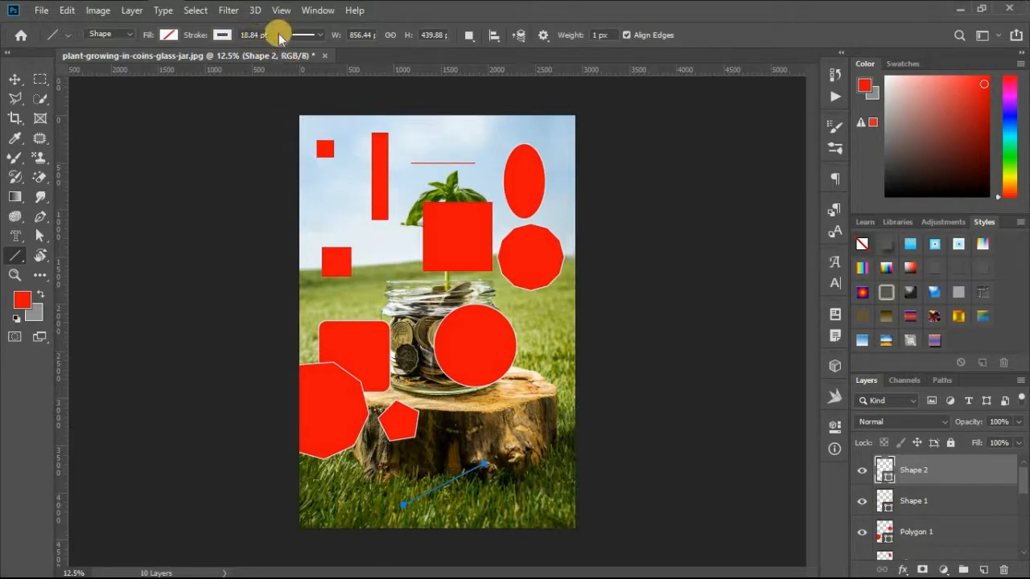
Set the Line tool's weight to 6 px
{"action": "left_click", "coordinate": [566, 37]}
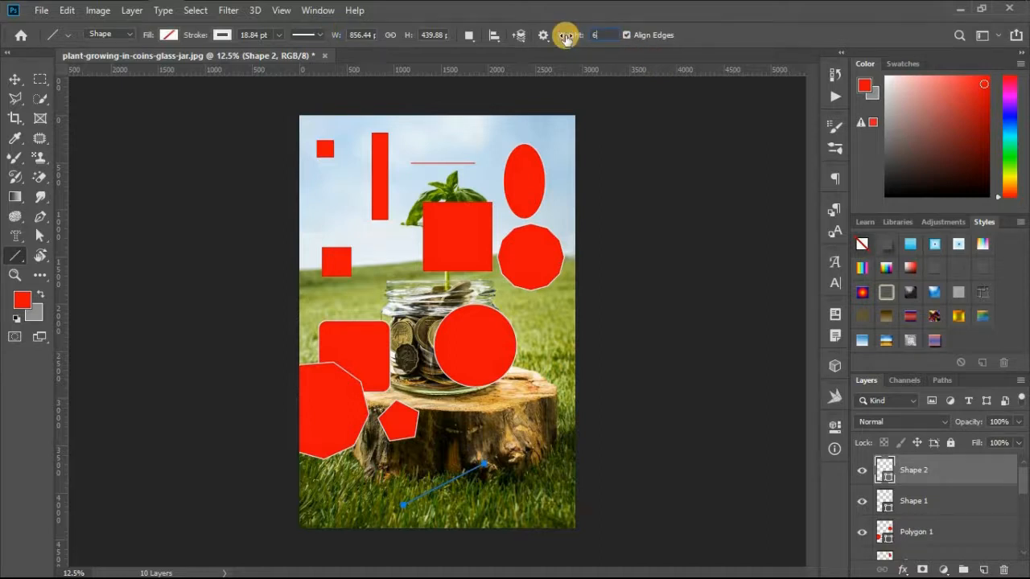
{"action": "type", "text": "6"}
{"action": "key", "text": "Return"}
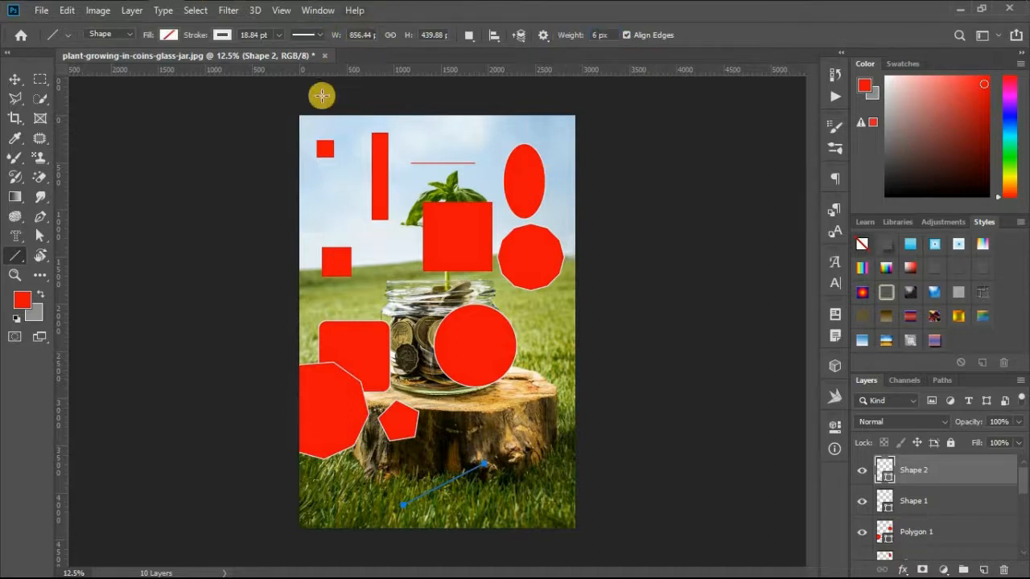
Give the diagonal line a dashed stroke and set its stroke width to 28.64 pt
{"action": "left_click", "coordinate": [300, 37]}
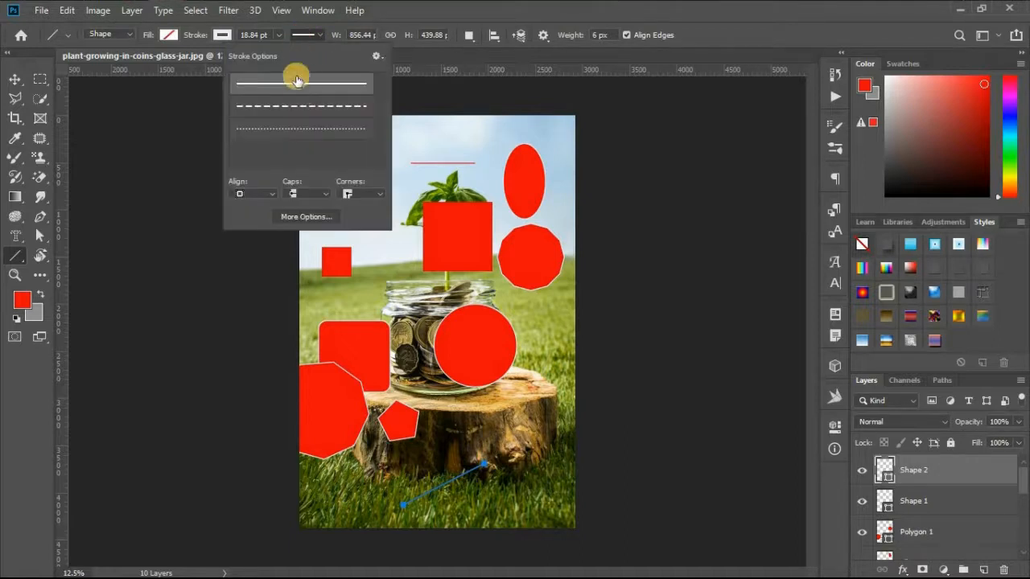
{"action": "left_click", "coordinate": [301, 102]}
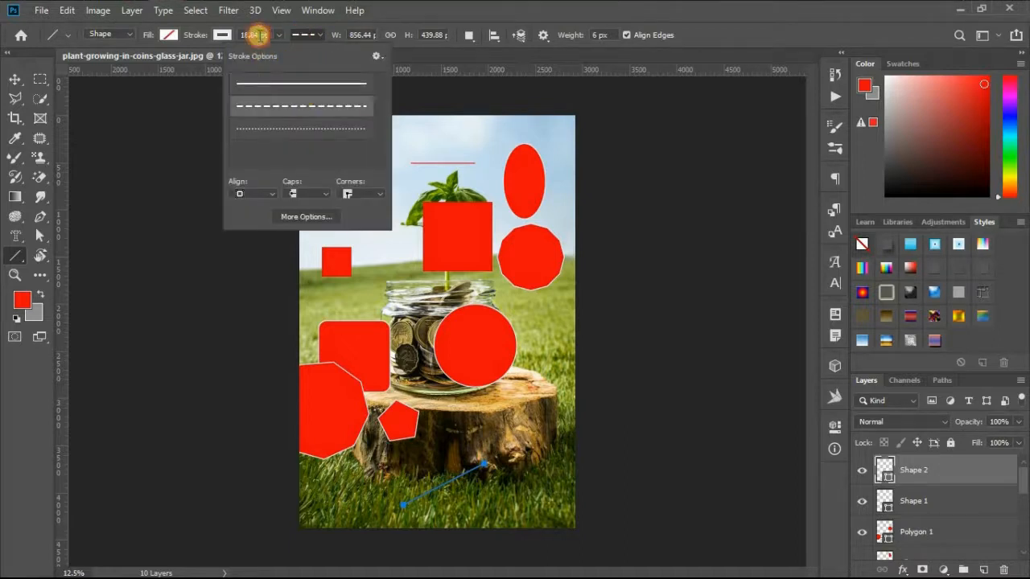
{"action": "left_click", "coordinate": [277, 33]}
{"action": "left_click", "coordinate": [278, 35]}
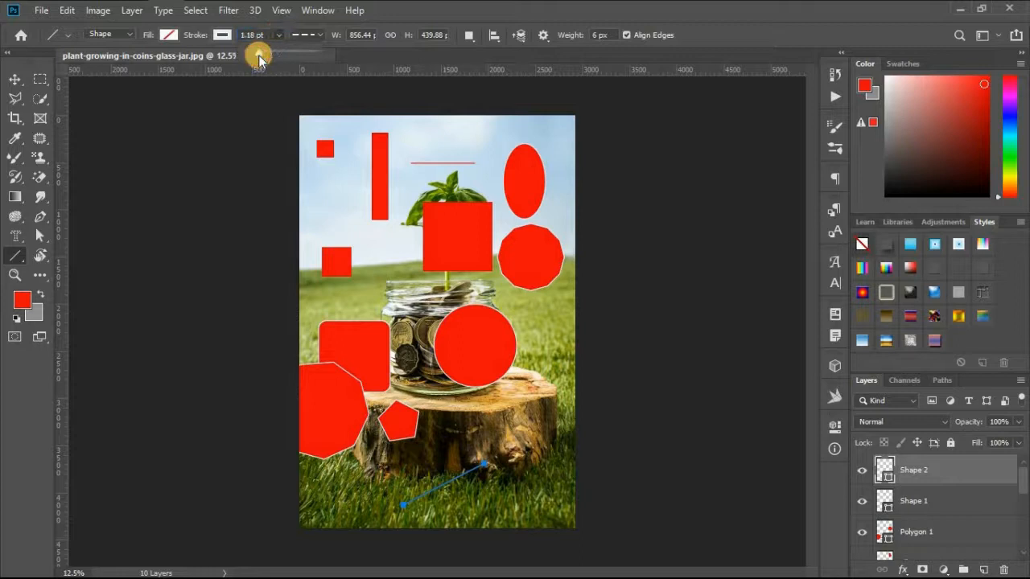
{"action": "left_click_drag", "start_coordinate": [259, 56], "coordinate": [291, 59]}
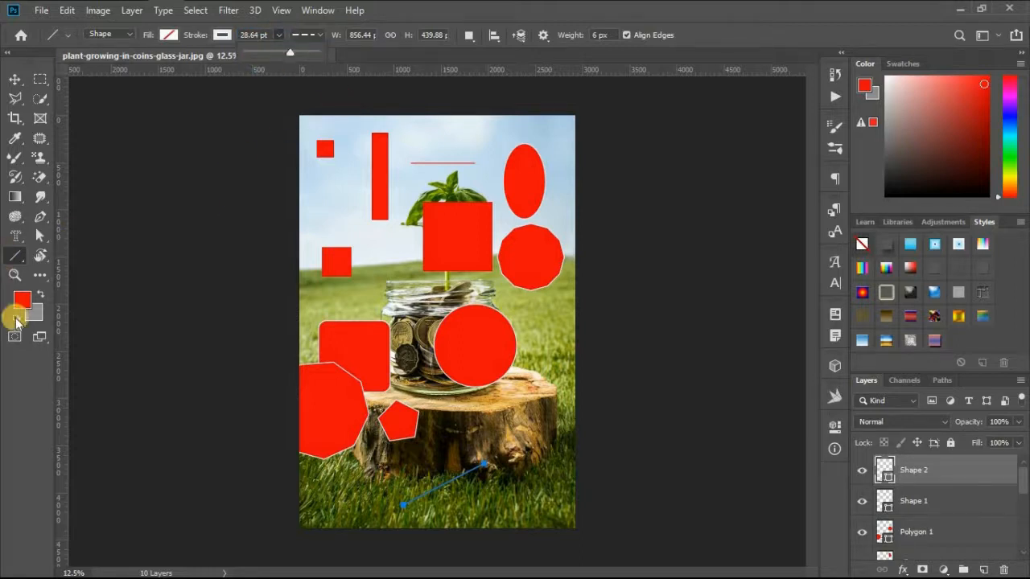
Set the diagonal line's fill and stroke colours both to the recently used red
{"action": "left_click", "coordinate": [169, 35]}
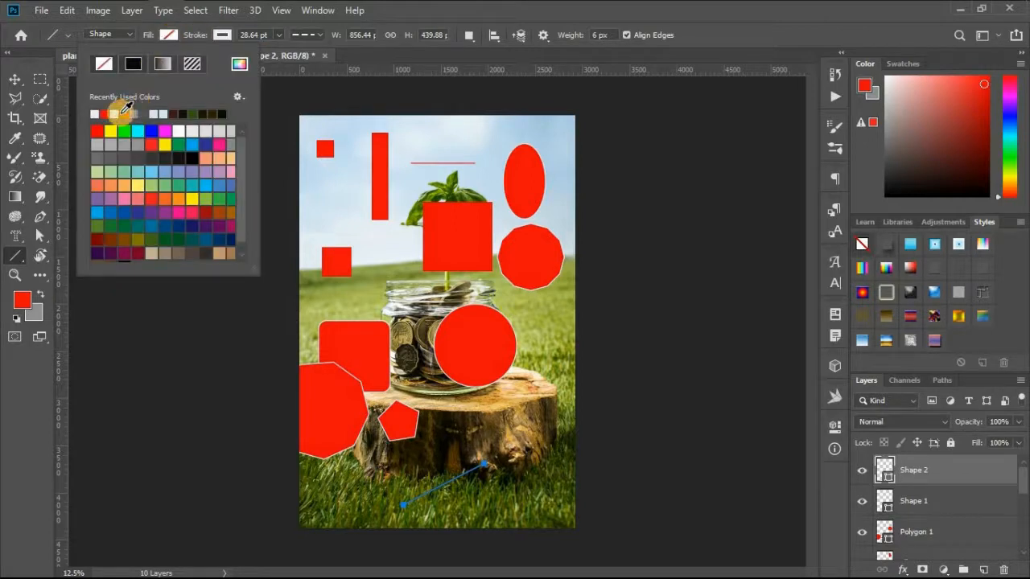
{"action": "left_click", "coordinate": [117, 113]}
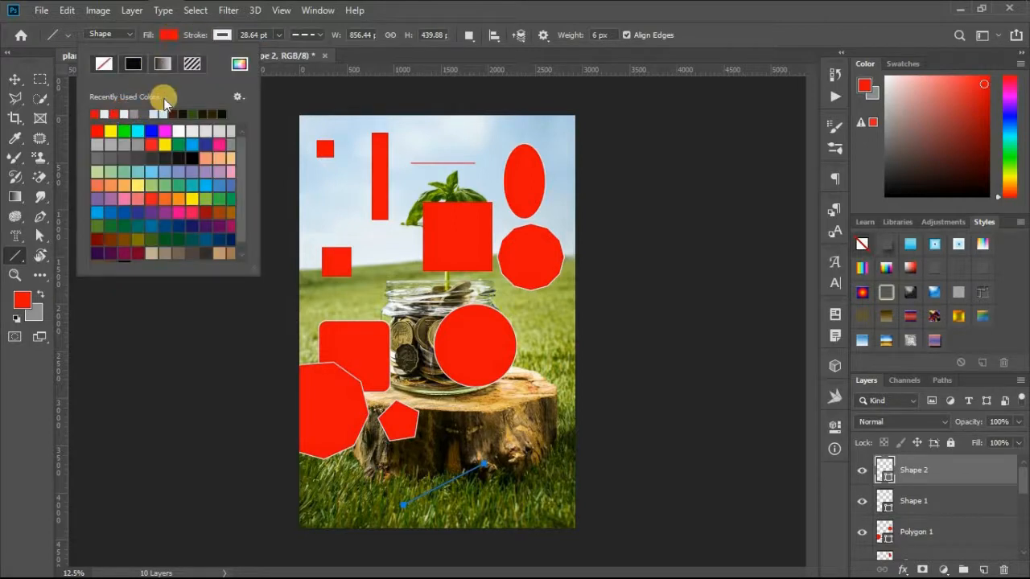
{"action": "left_click", "coordinate": [222, 35]}
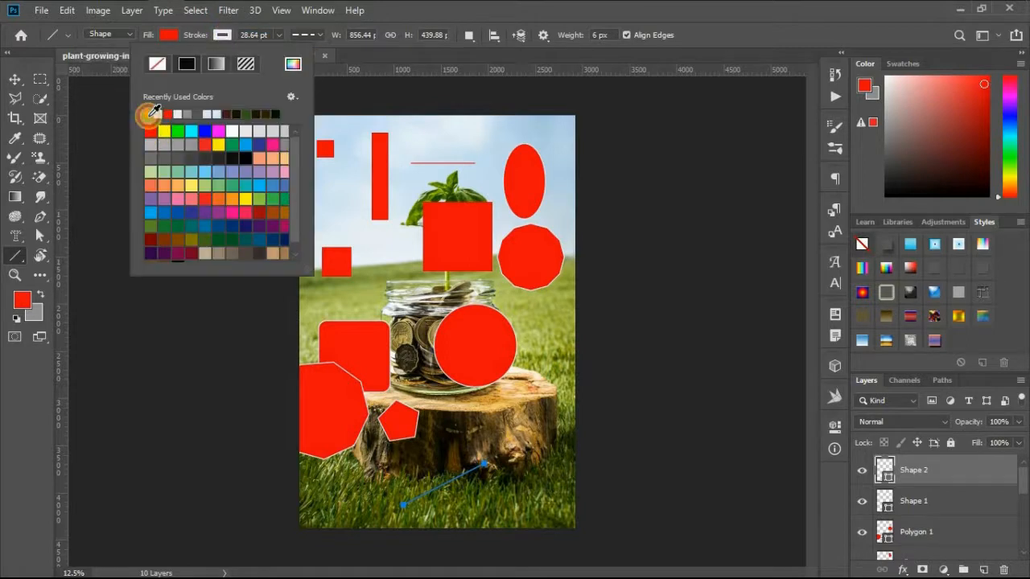
{"action": "left_click", "coordinate": [149, 114]}
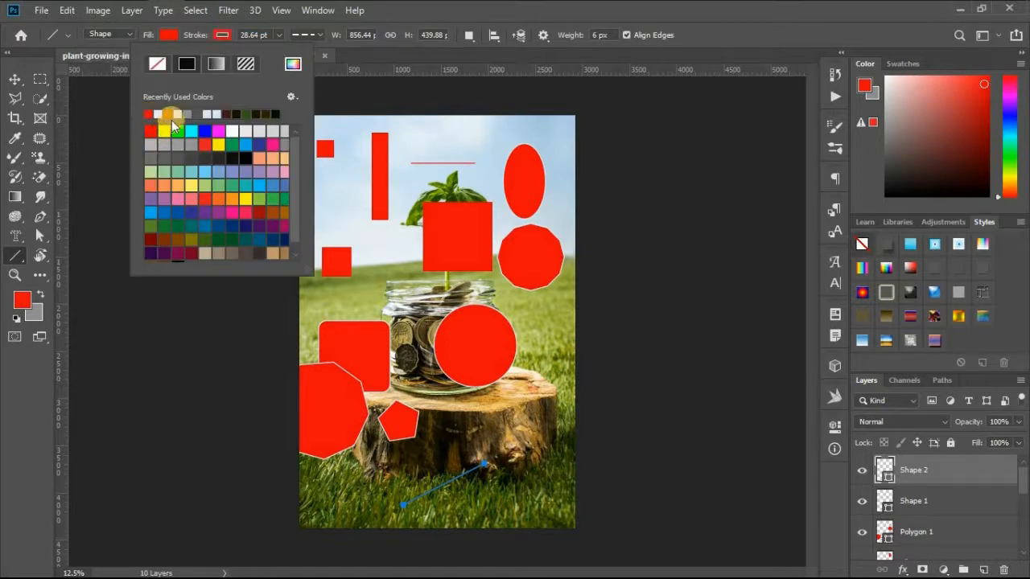
Set the diagonal line's stroke type to solid and its stroke width to 16.22 pt
{"action": "left_click", "coordinate": [288, 40]}
{"action": "left_click", "coordinate": [270, 36]}
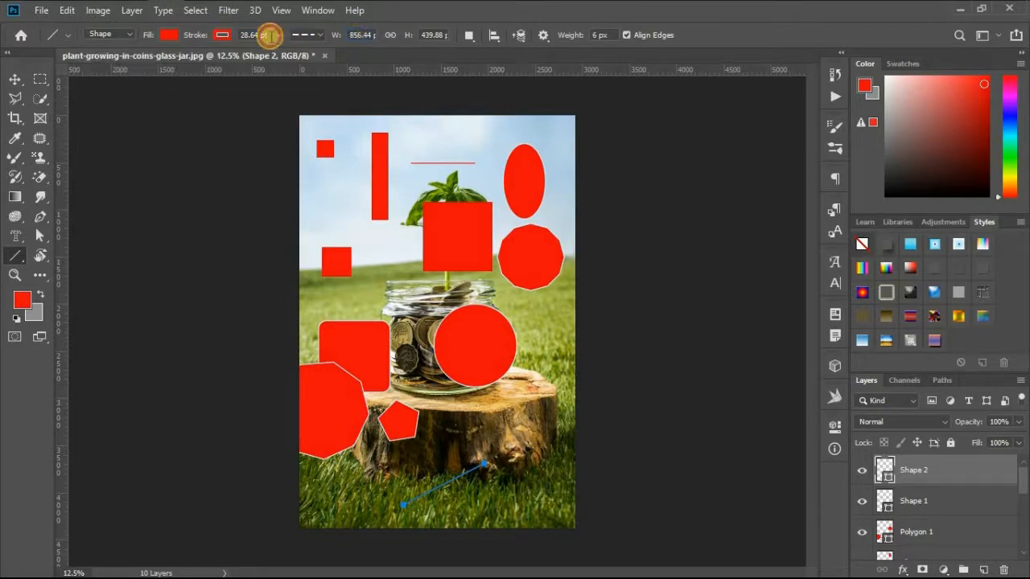
{"action": "left_click", "coordinate": [313, 46]}
{"action": "left_click", "coordinate": [287, 86]}
{"action": "left_click", "coordinate": [285, 38]}
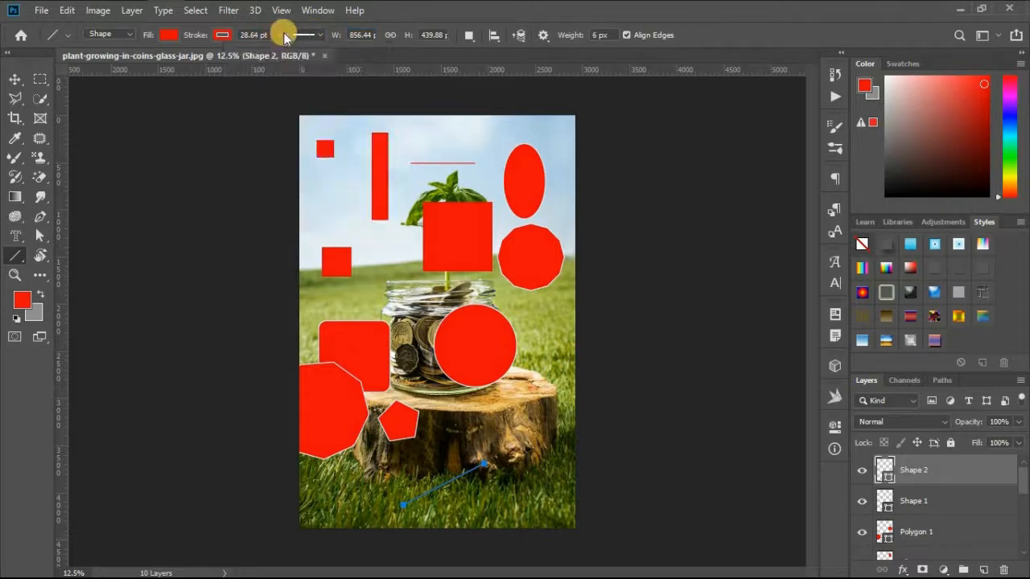
{"action": "left_click", "coordinate": [279, 36]}
{"action": "left_click_drag", "start_coordinate": [271, 53], "coordinate": [264, 53]}
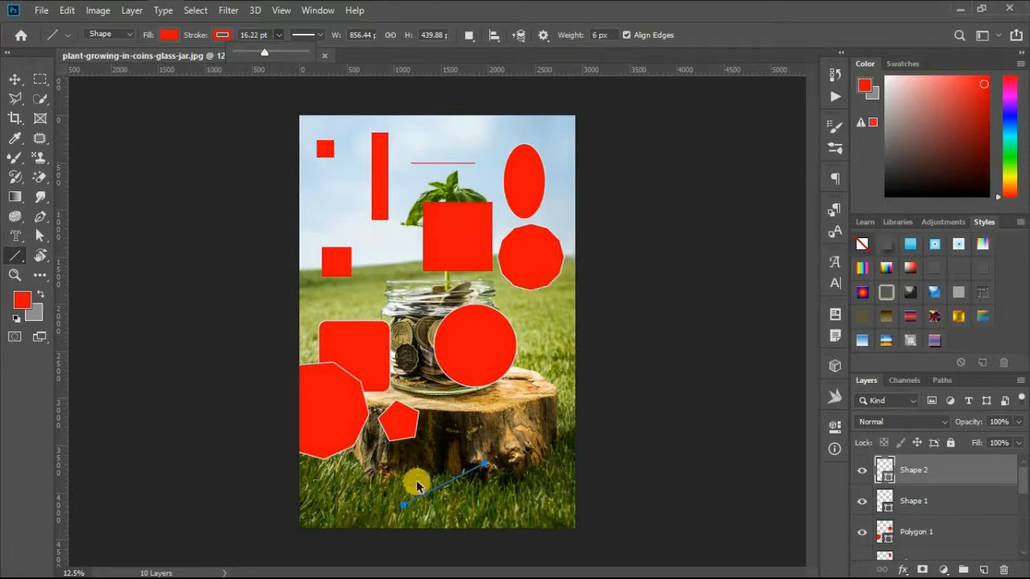
{"action": "key", "text": "v"}
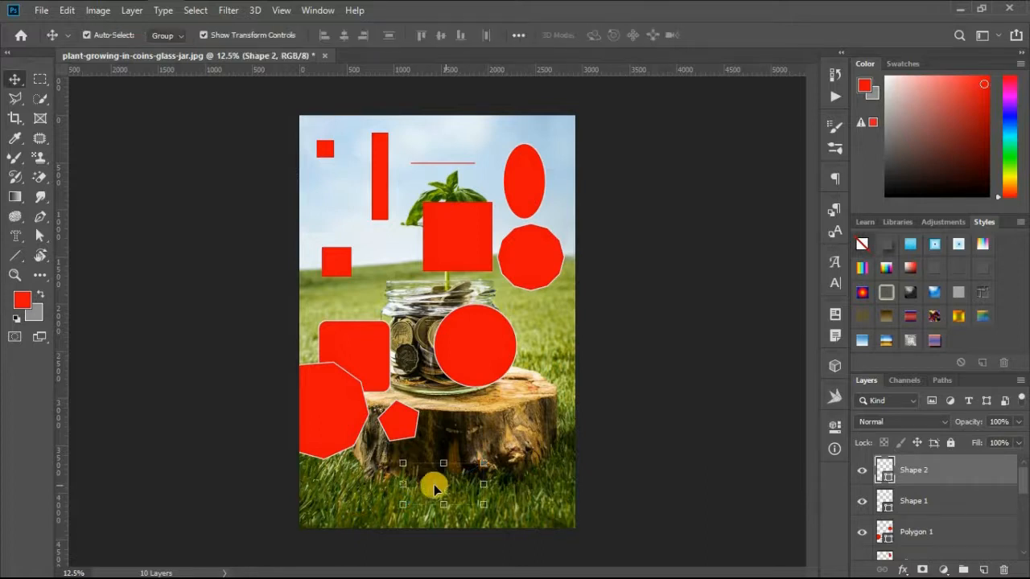
{"action": "left_click_drag", "start_coordinate": [487, 441], "coordinate": [498, 430]}
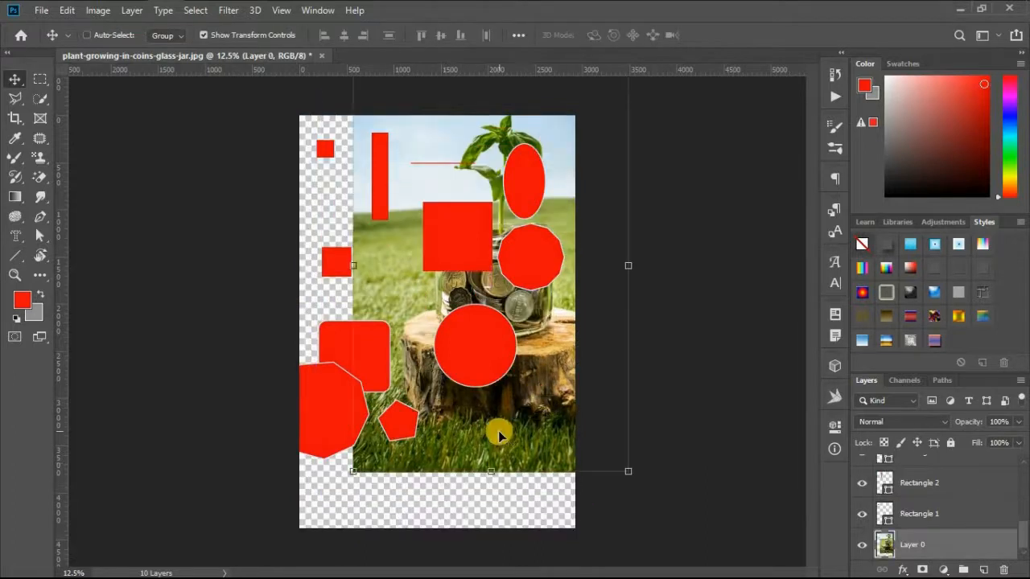
{"action": "key", "text": "ctrl+z"}
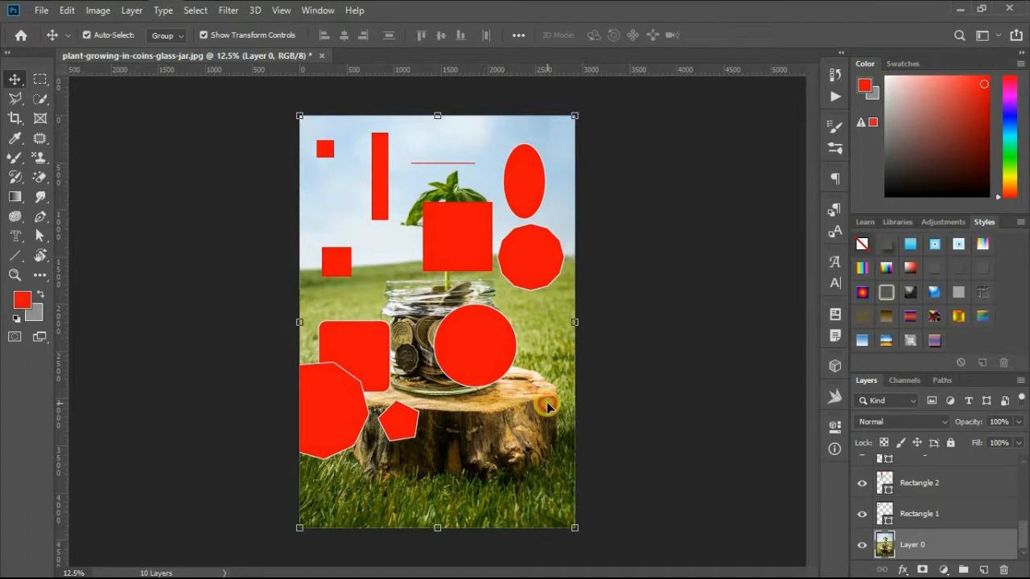
Stretch the vertical line near the photo's right edge into a tall rectangle about 457 px wide and nudge it up 20 px
{"action": "left_click", "coordinate": [546, 408]}
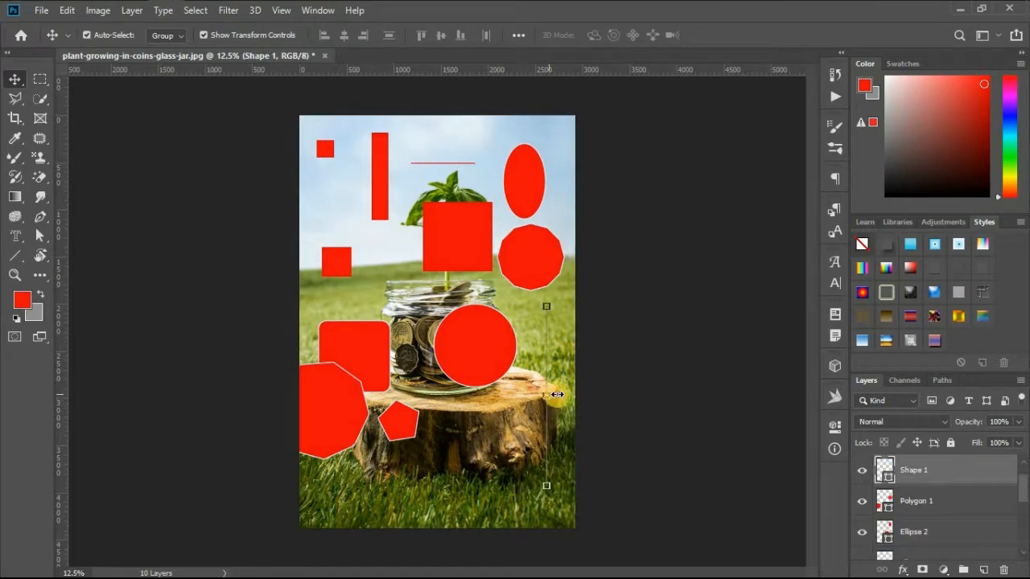
{"action": "left_click_drag", "start_coordinate": [557, 395], "coordinate": [522, 395]}
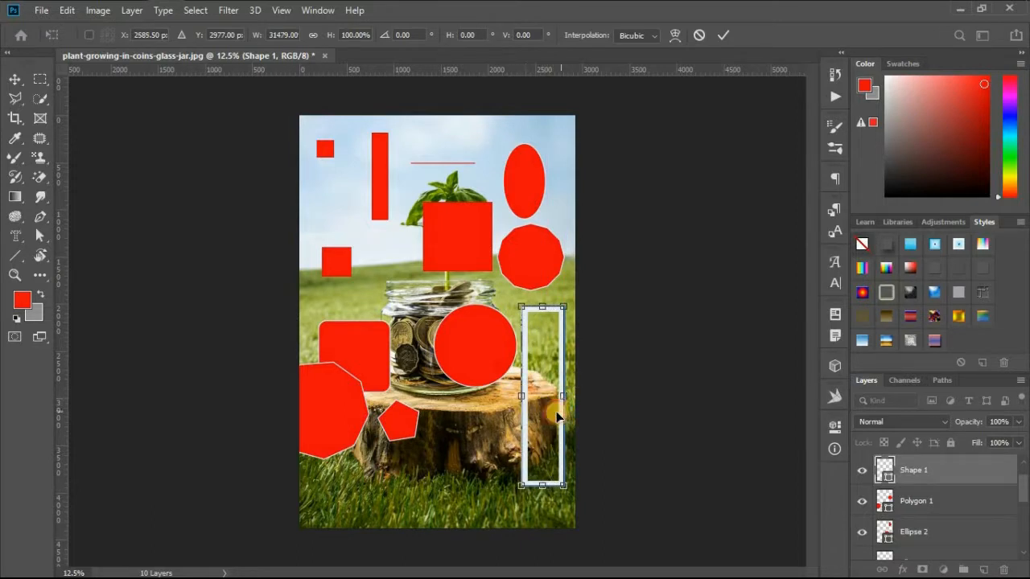
{"action": "key", "text": "shift+Up"}
{"action": "key", "text": "shift+Up"}
{"action": "key", "text": "shift+Left"}
{"action": "key", "text": "shift+Left"}
{"action": "key", "text": "shift+Left"}
{"action": "key", "text": "shift+Left"}
{"action": "key", "text": "shift+Left"}
{"action": "key", "text": "shift+Left"}
{"action": "key", "text": "shift+Left"}
{"action": "key", "text": "shift+Left"}
{"action": "key", "text": "shift+Right"}
{"action": "key", "text": "shift+Right"}
{"action": "key", "text": "shift+Right"}
{"action": "key", "text": "shift+Right"}
{"action": "key", "text": "shift+Right"}
{"action": "key", "text": "shift+Right"}
{"action": "key", "text": "shift+Right"}
{"action": "key", "text": "shift+Right"}
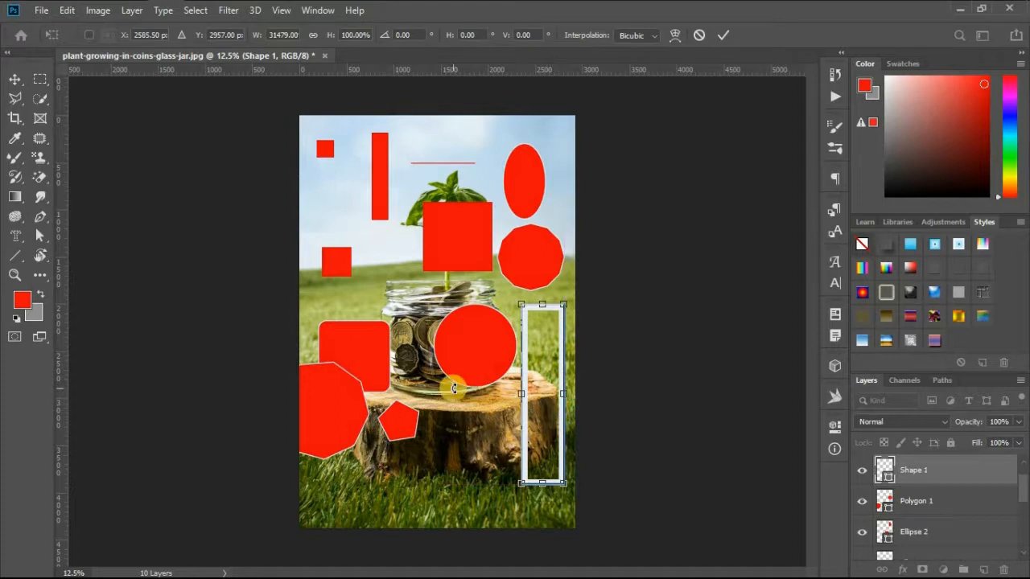
{"action": "key", "text": "Return"}
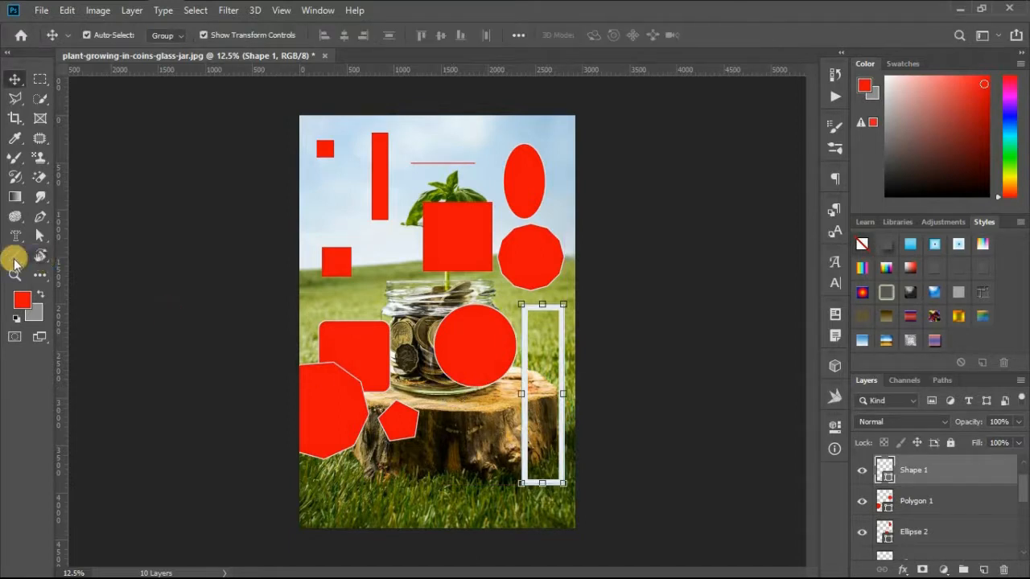
Set the tall rectangle's stroke to none and fill it with the recently used near-white colour
{"action": "left_click", "coordinate": [14, 258]}
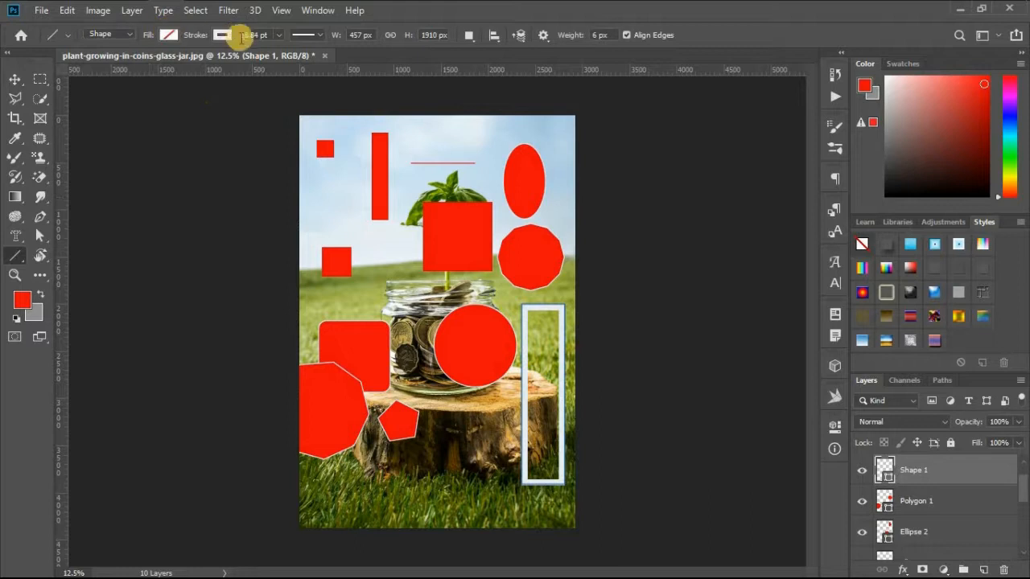
{"action": "left_click", "coordinate": [219, 36]}
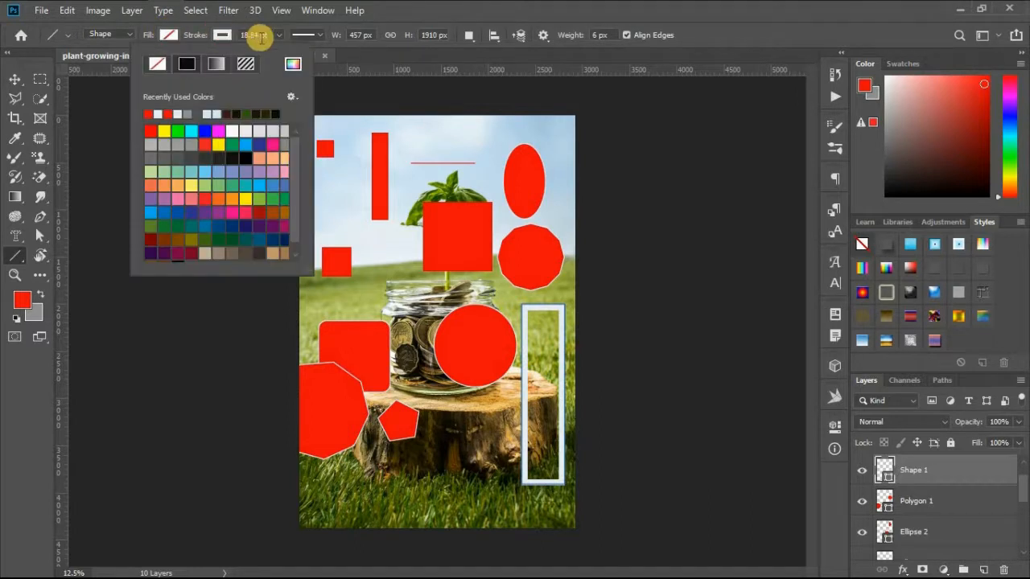
{"action": "left_click", "coordinate": [265, 36]}
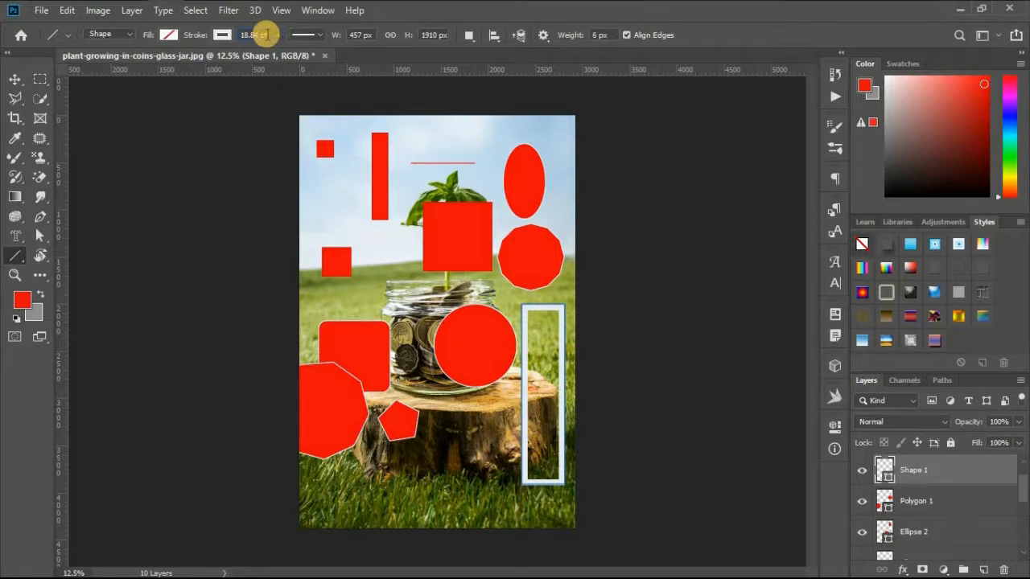
{"action": "left_click", "coordinate": [274, 36]}
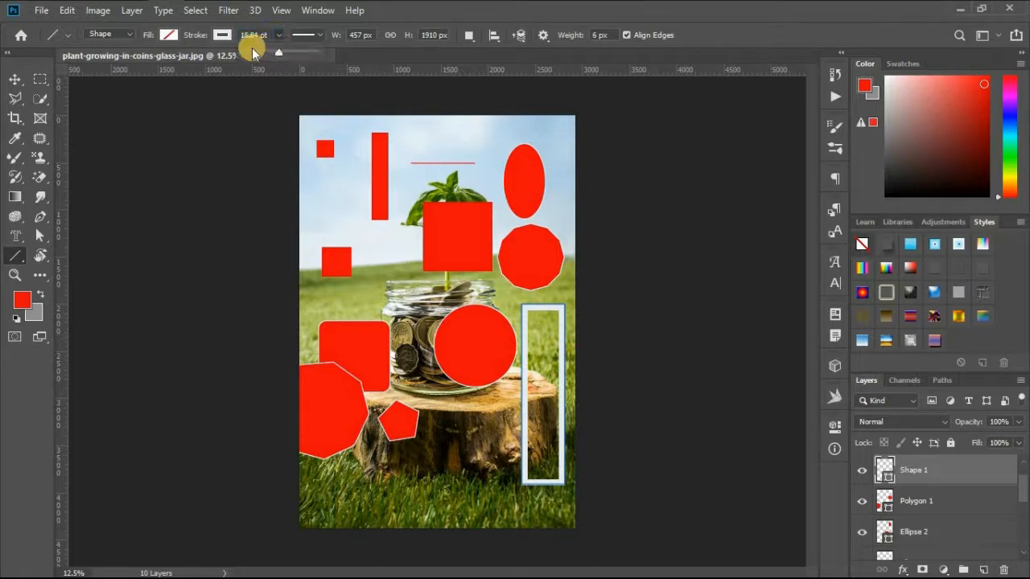
{"action": "left_click", "coordinate": [217, 35]}
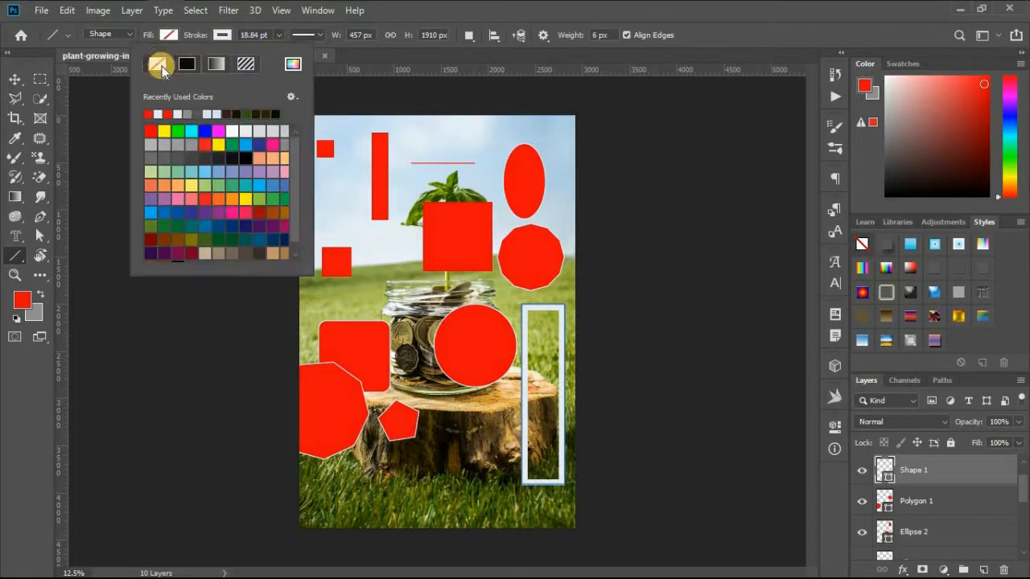
{"action": "left_click", "coordinate": [158, 64]}
{"action": "left_click", "coordinate": [166, 35]}
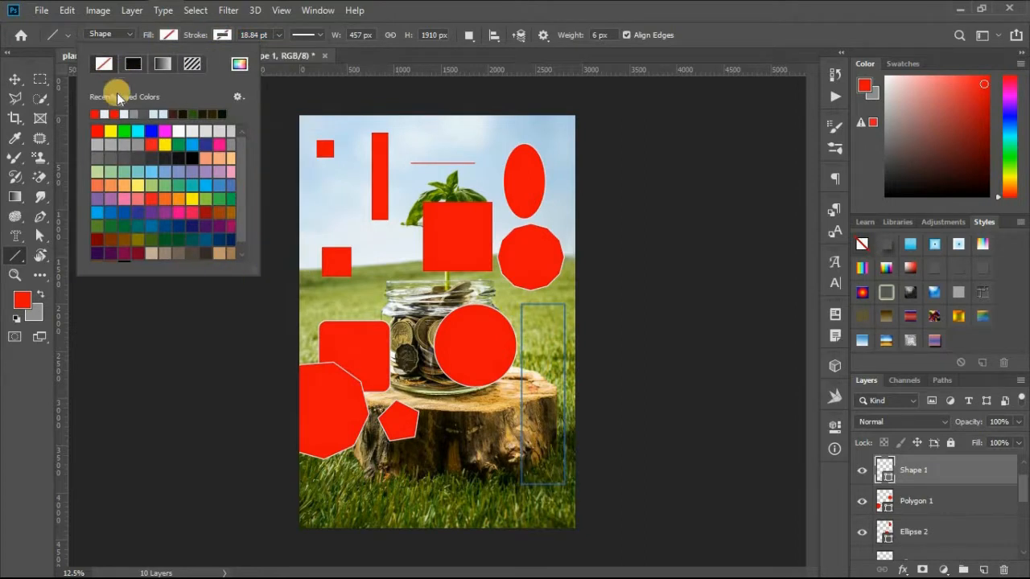
{"action": "left_click", "coordinate": [104, 113]}
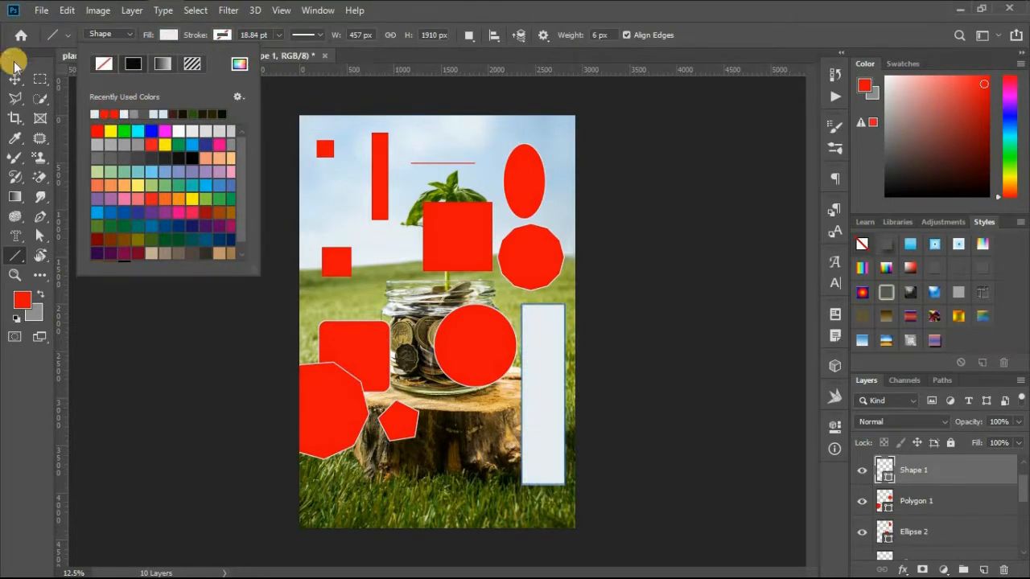
{"action": "key", "text": "Return"}
Narrow the tall rectangle to about 7.22% of its width, position it at about X 2631.5 px, Y 2941 px, and deselect it
{"action": "key", "text": "v"}
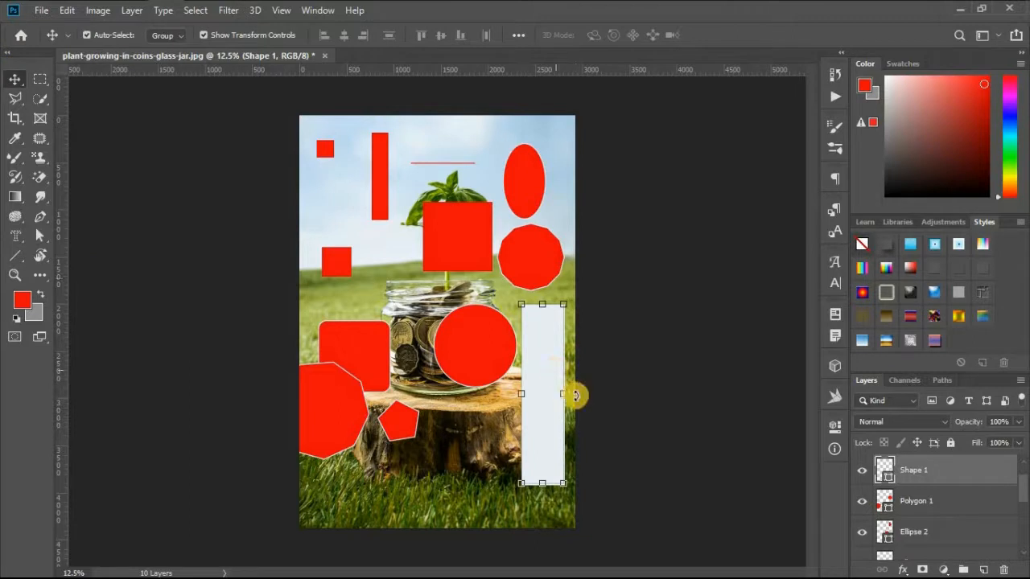
{"action": "left_click_drag", "start_coordinate": [560, 396], "coordinate": [547, 417]}
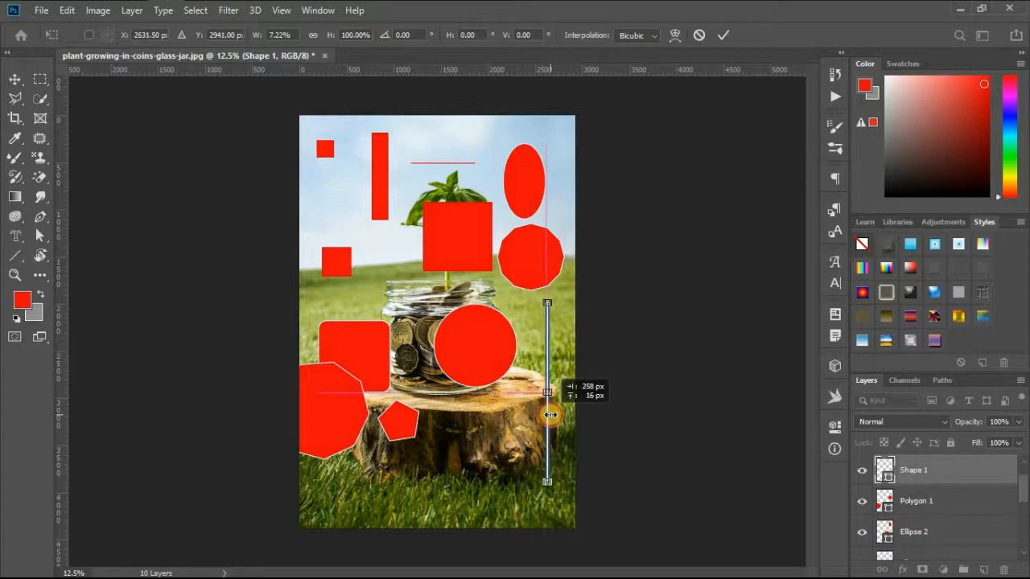
{"action": "left_click", "coordinate": [583, 420]}
{"action": "left_click", "coordinate": [610, 421]}
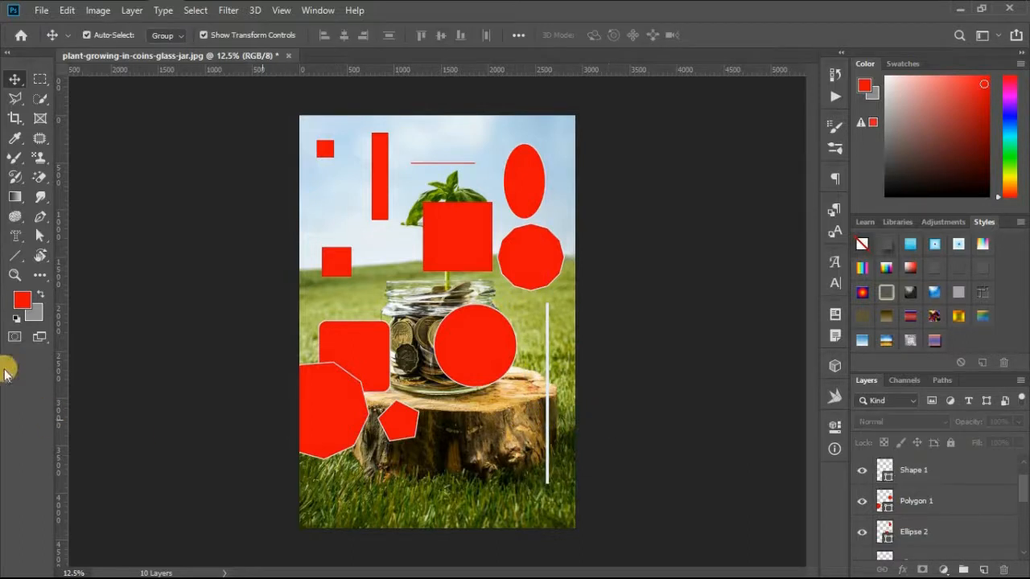
Use the Custom Shape tool to draw a registered-trademark symbol about 97 px wide and 95 px high on the red circle over the jar
{"action": "left_click", "coordinate": [15, 255]}
{"action": "right_click", "coordinate": [16, 255]}
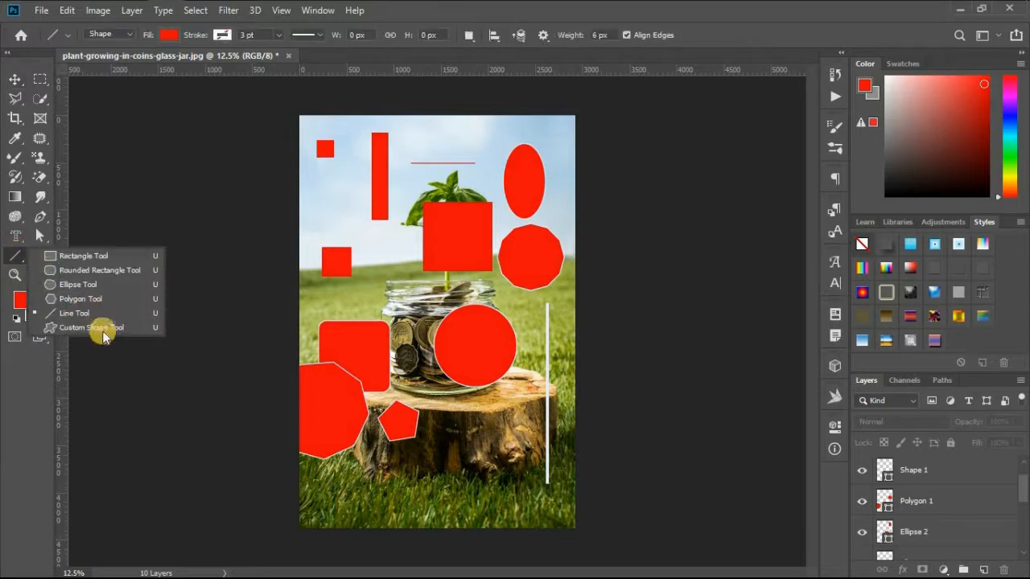
{"action": "left_click", "coordinate": [105, 329]}
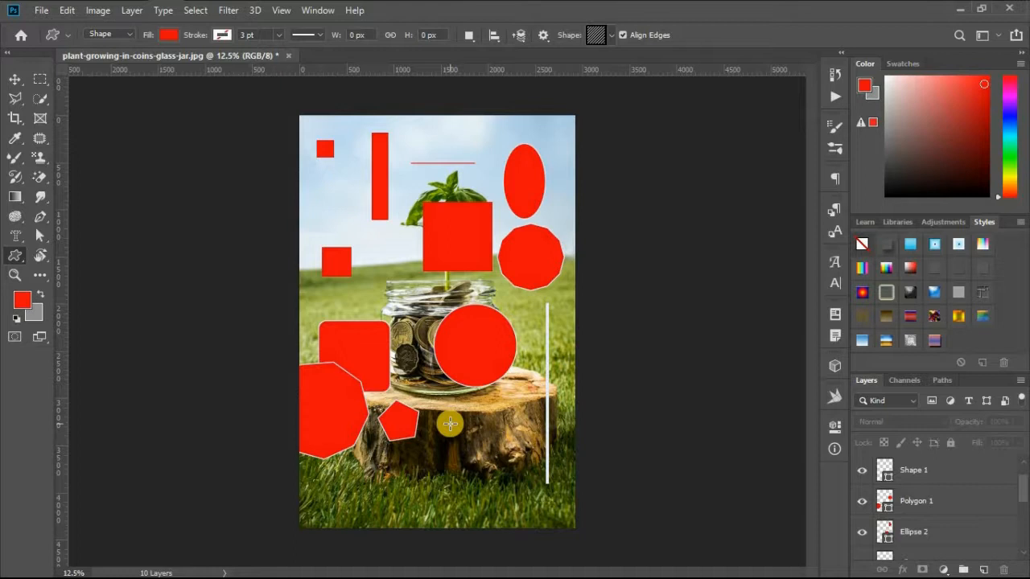
{"action": "left_click", "coordinate": [611, 35]}
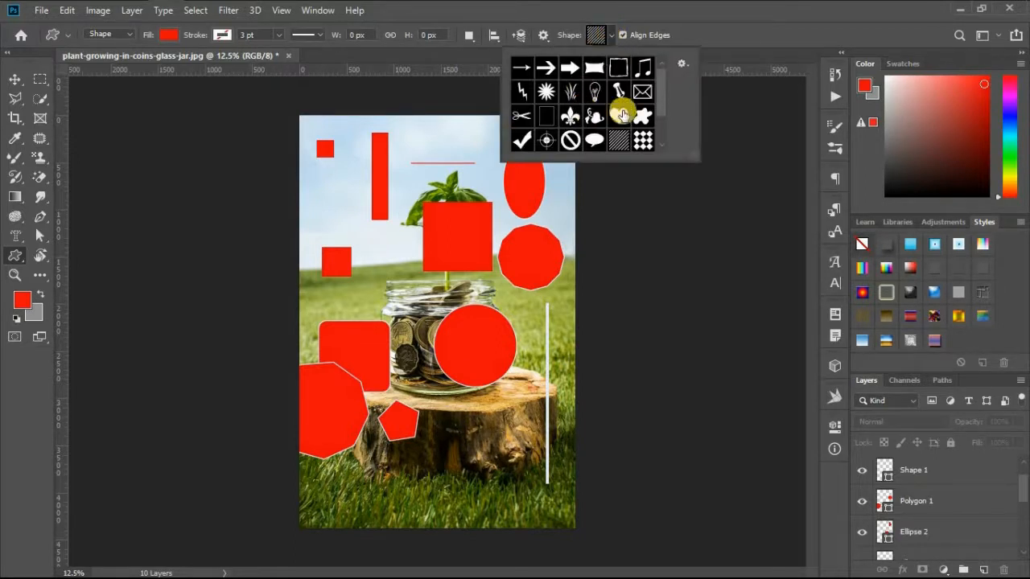
{"action": "left_click_drag", "start_coordinate": [663, 90], "coordinate": [640, 177]}
{"action": "left_click", "coordinate": [531, 142]}
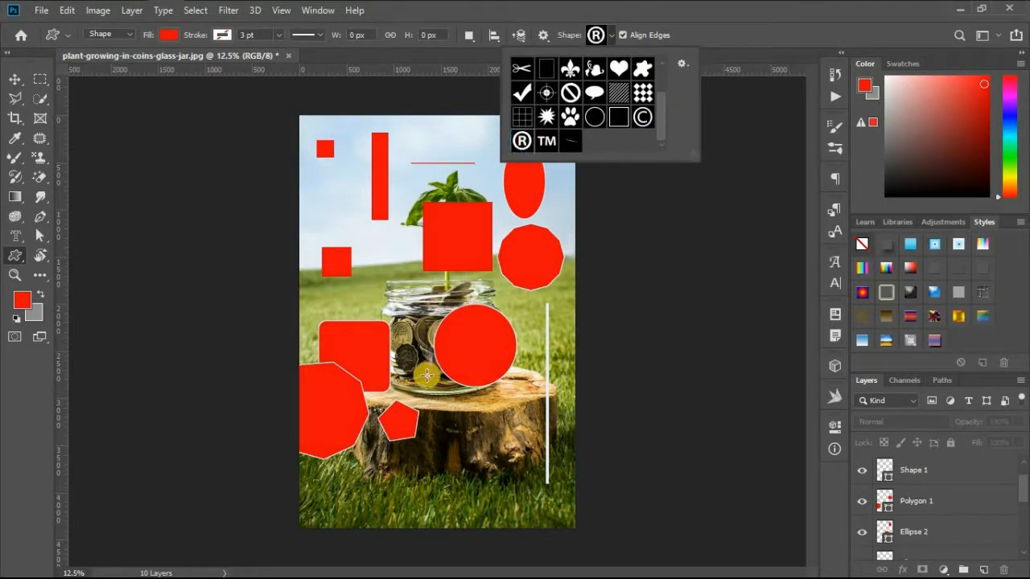
{"action": "left_click_drag", "start_coordinate": [469, 349], "coordinate": [475, 354]}
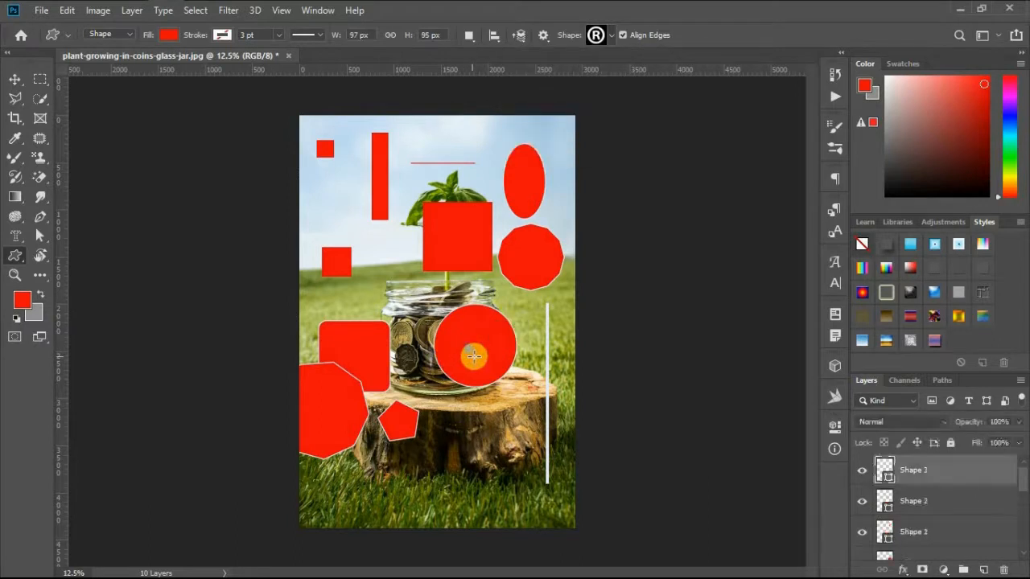
Draw a registered-trademark symbol over the tall ellipse's lower edge, and set the foreground colour to a near-white sampled from the photo's sky
{"action": "left_click_drag", "start_coordinate": [521, 184], "coordinate": [549, 214]}
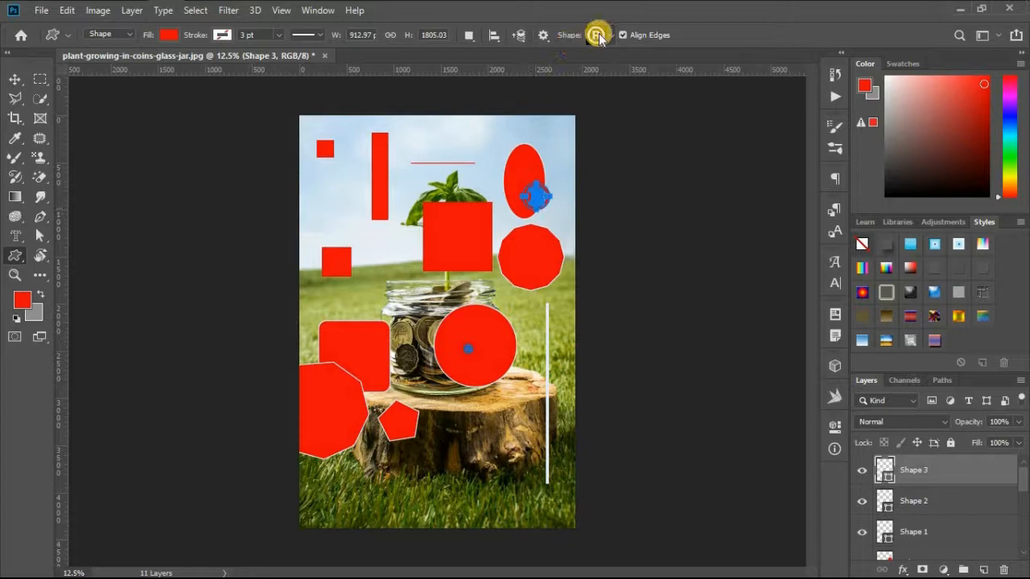
{"action": "left_click", "coordinate": [40, 294]}
{"action": "left_click", "coordinate": [21, 298]}
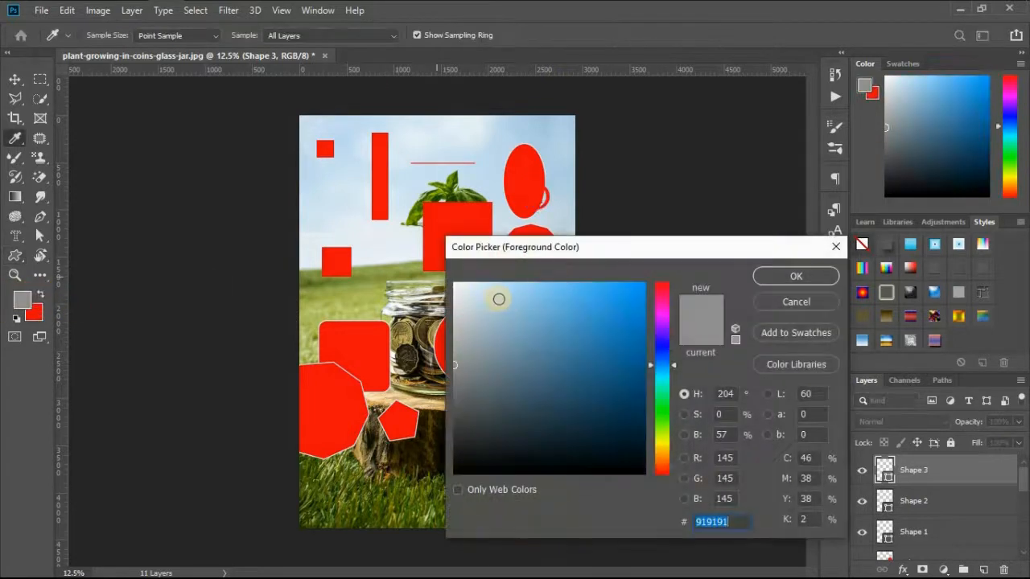
{"action": "left_click", "coordinate": [352, 231]}
{"action": "key", "text": "Return"}
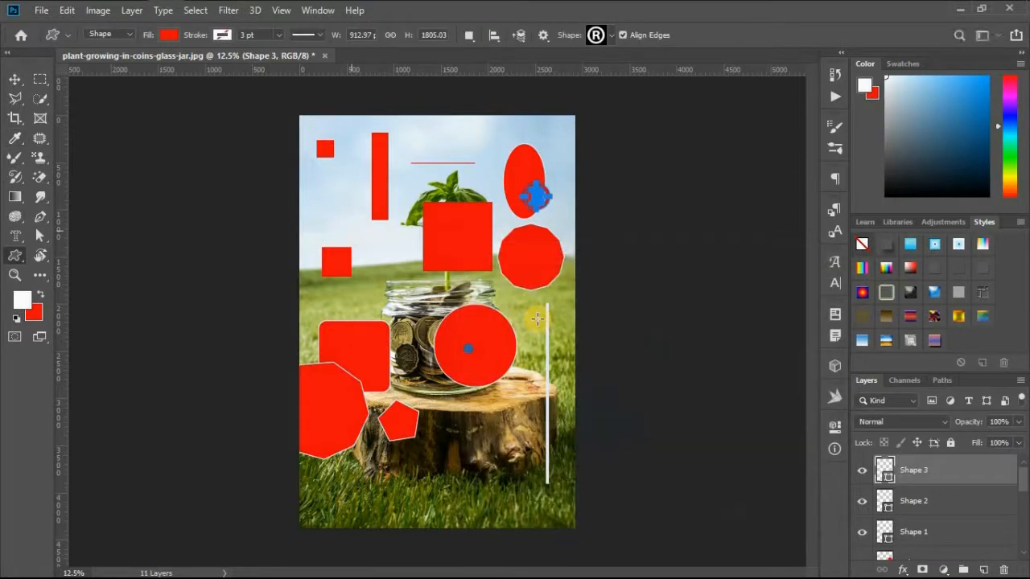
Draw another small registered-trademark symbol over the lower edge of the red polygon beneath the tall ellipse
{"action": "left_click_drag", "start_coordinate": [537, 271], "coordinate": [553, 283]}
{"action": "left_click", "coordinate": [585, 198]}
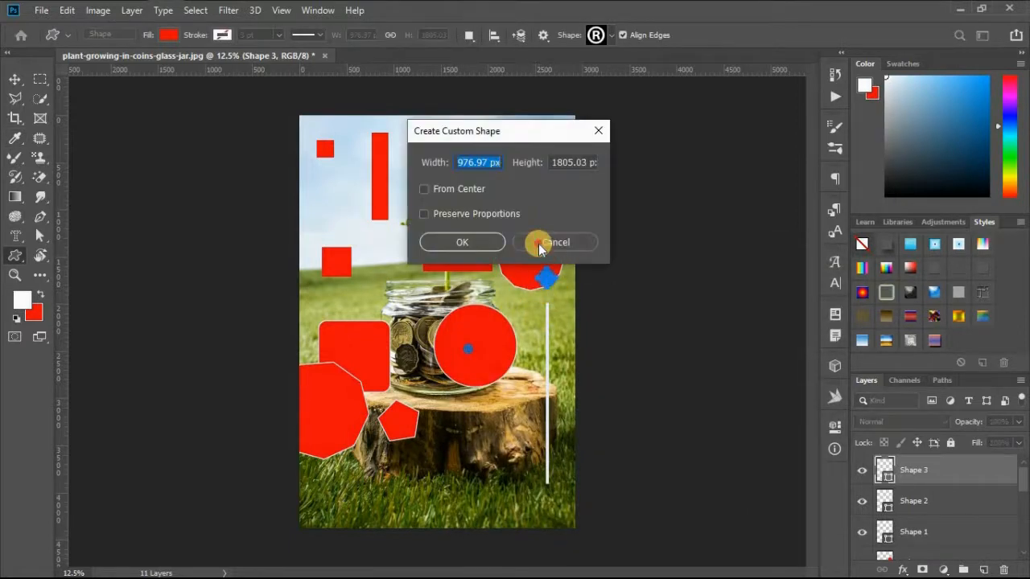
{"action": "key", "text": "Escape"}
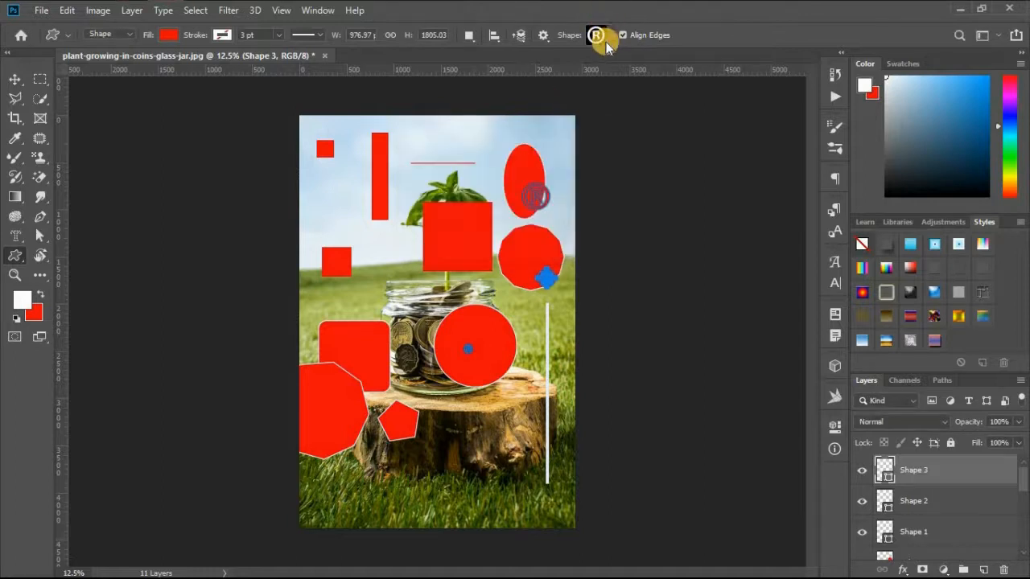
Draw a speech-bubble custom shape above the thin horizontal line and a copyright symbol above the medium square near the photo's left edge
{"action": "left_click", "coordinate": [605, 39]}
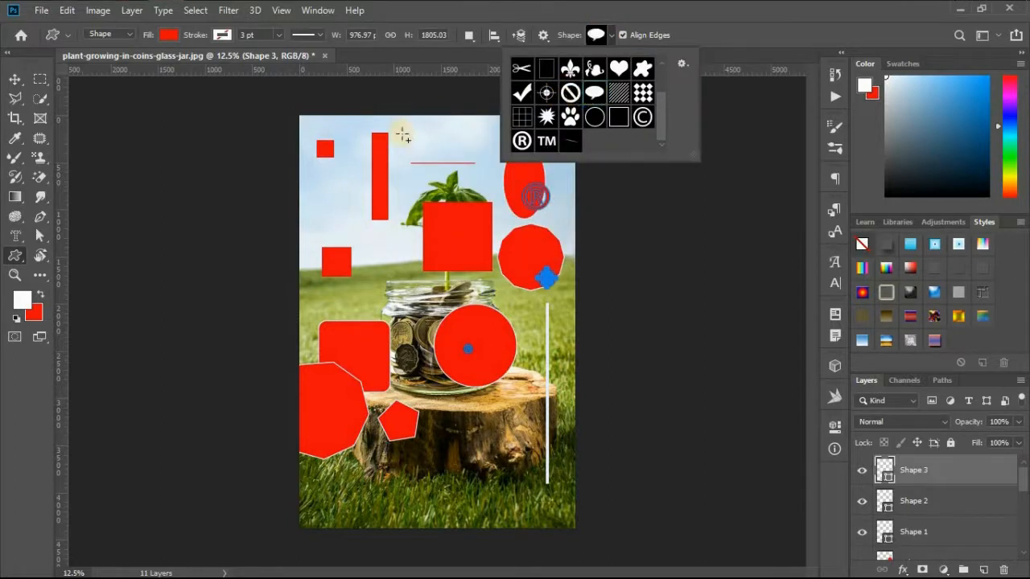
{"action": "left_click_drag", "start_coordinate": [407, 134], "coordinate": [437, 154]}
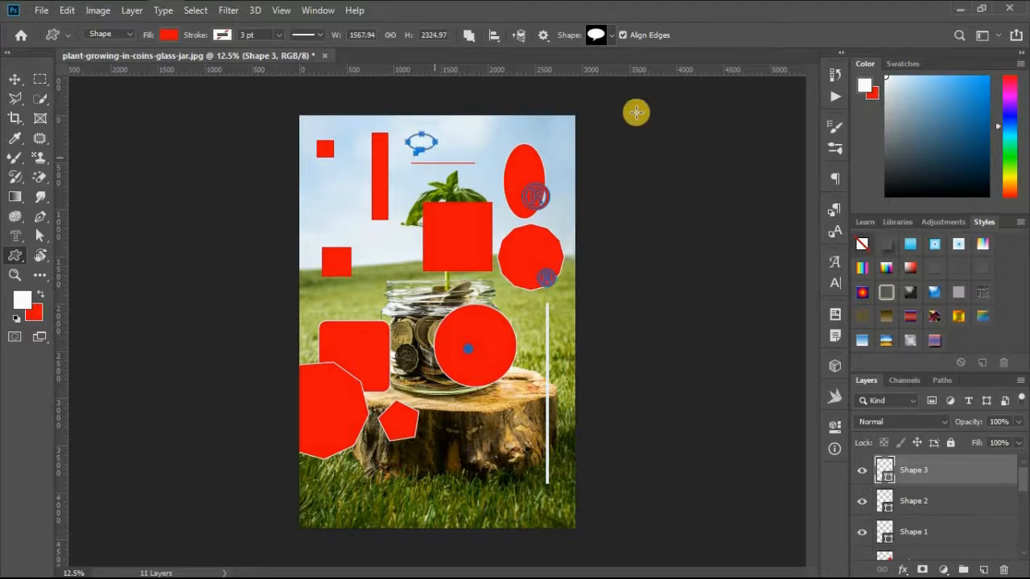
{"action": "left_click", "coordinate": [604, 35]}
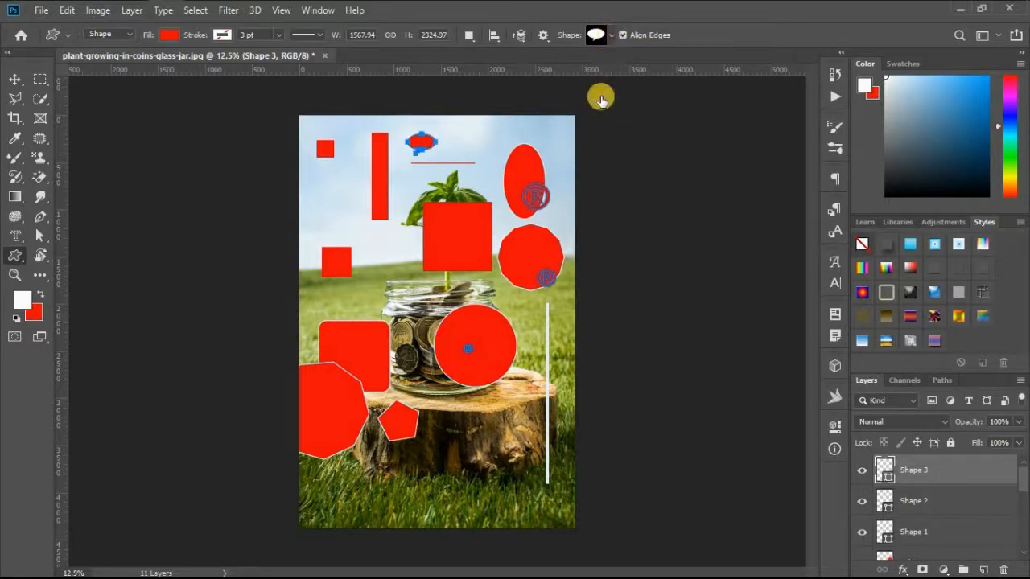
{"action": "left_click", "coordinate": [646, 121]}
{"action": "left_click_drag", "start_coordinate": [314, 206], "coordinate": [337, 229]}
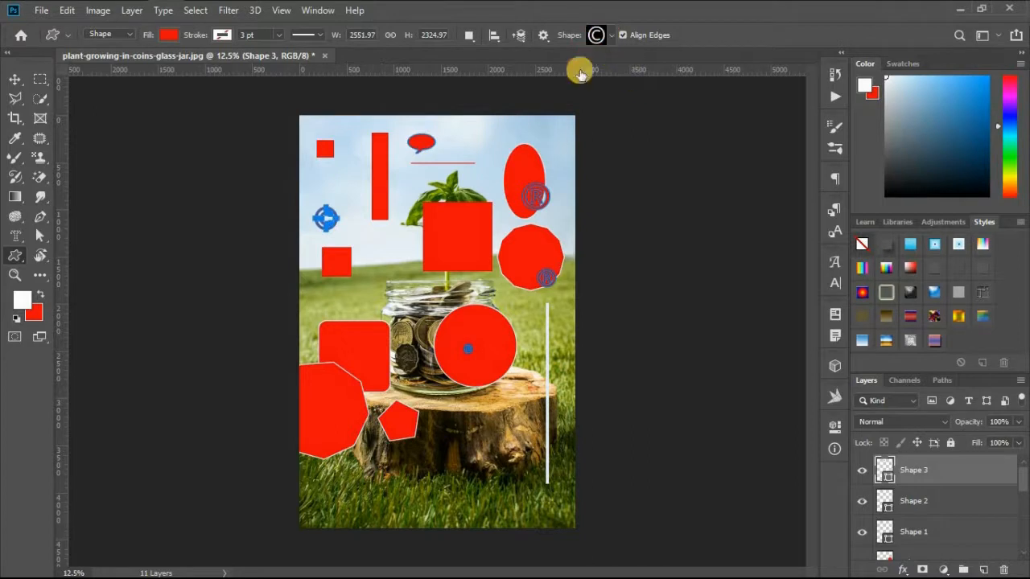
Draw a paw-print custom shape between the smallest square and the copyright symbol, then deselect the shape layer using the Move tool
{"action": "left_click", "coordinate": [595, 34]}
{"action": "left_click", "coordinate": [570, 117]}
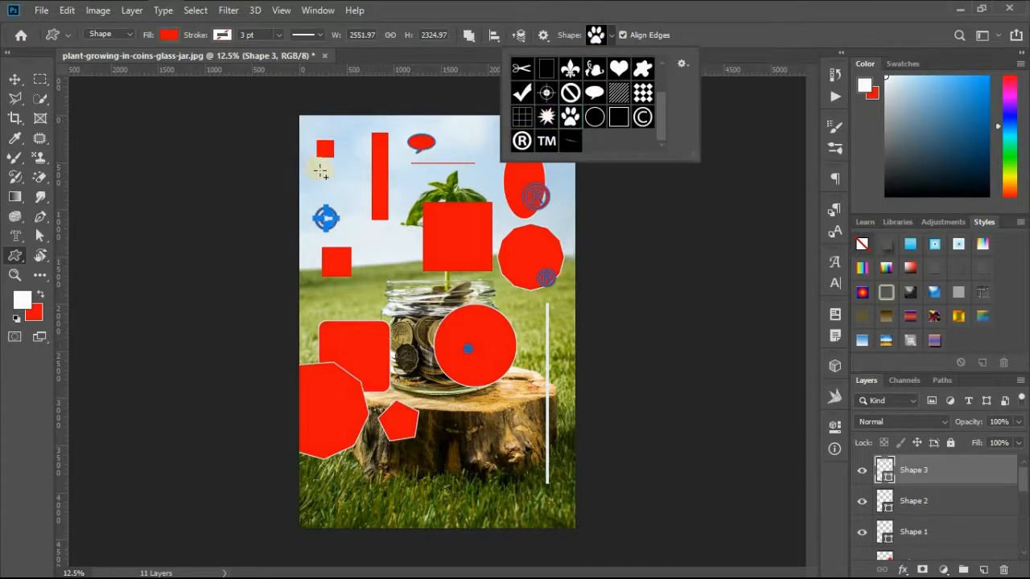
{"action": "left_click_drag", "start_coordinate": [317, 171], "coordinate": [345, 197]}
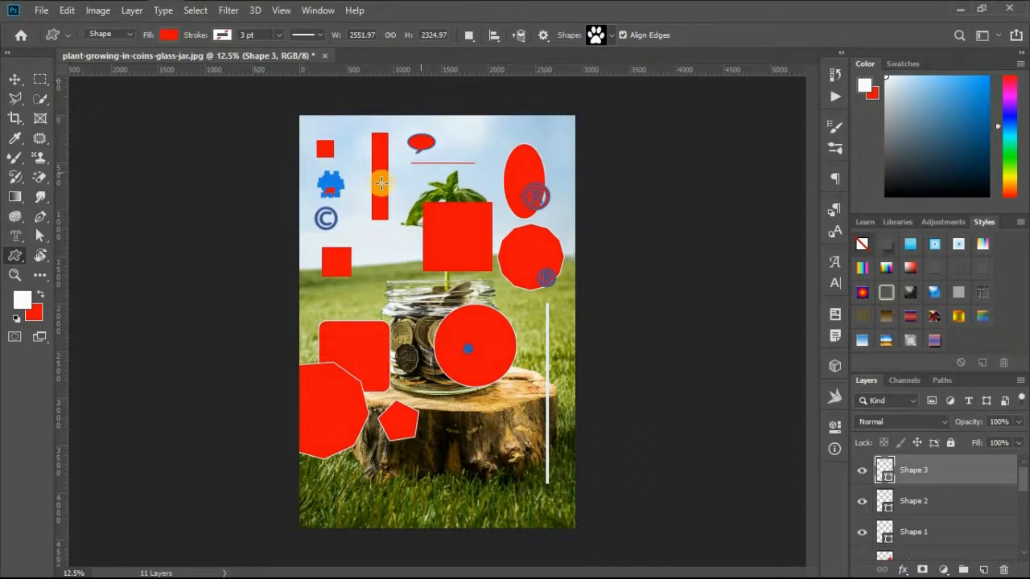
{"action": "key", "text": "v"}
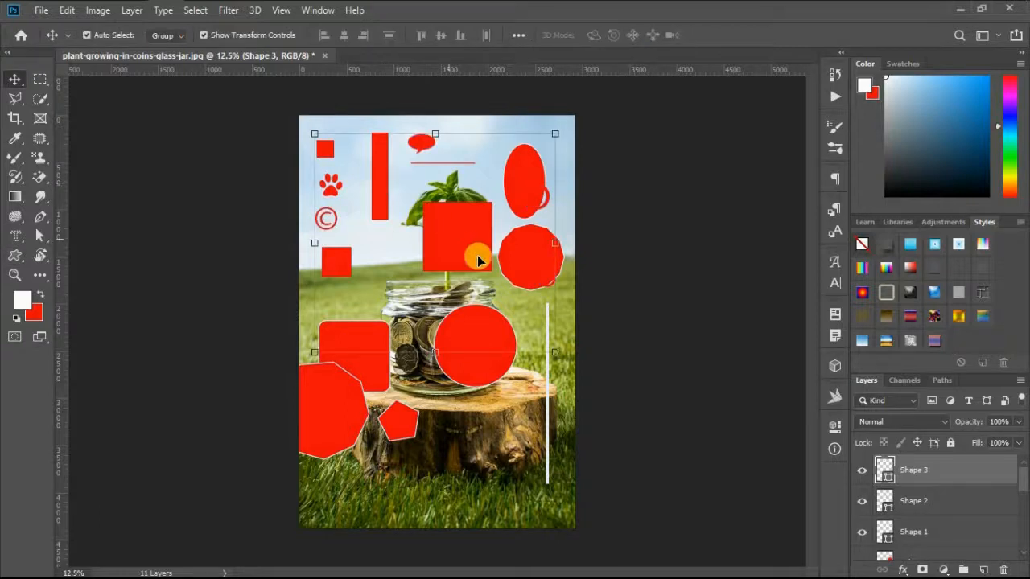
{"action": "left_click", "coordinate": [621, 245]}
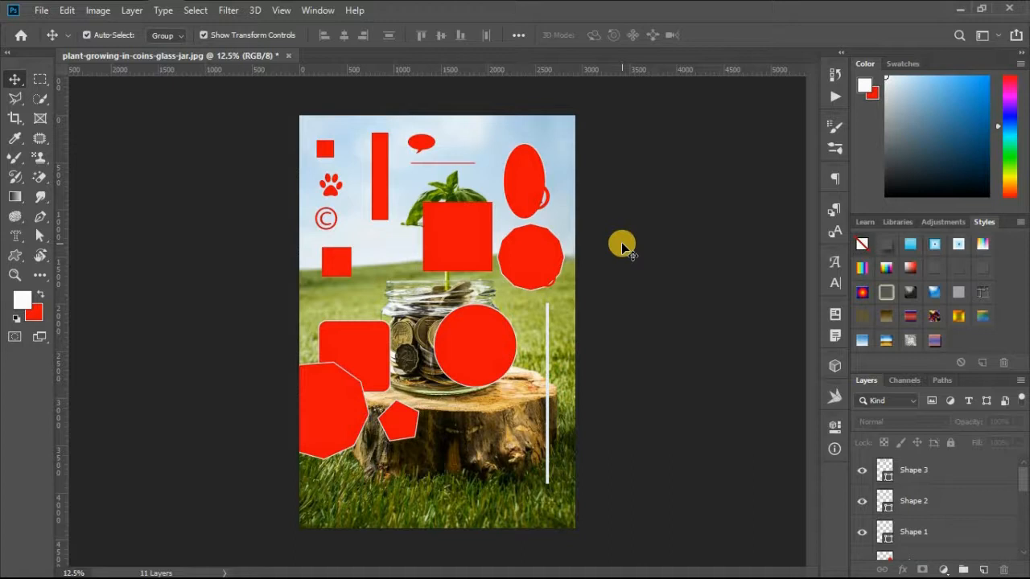